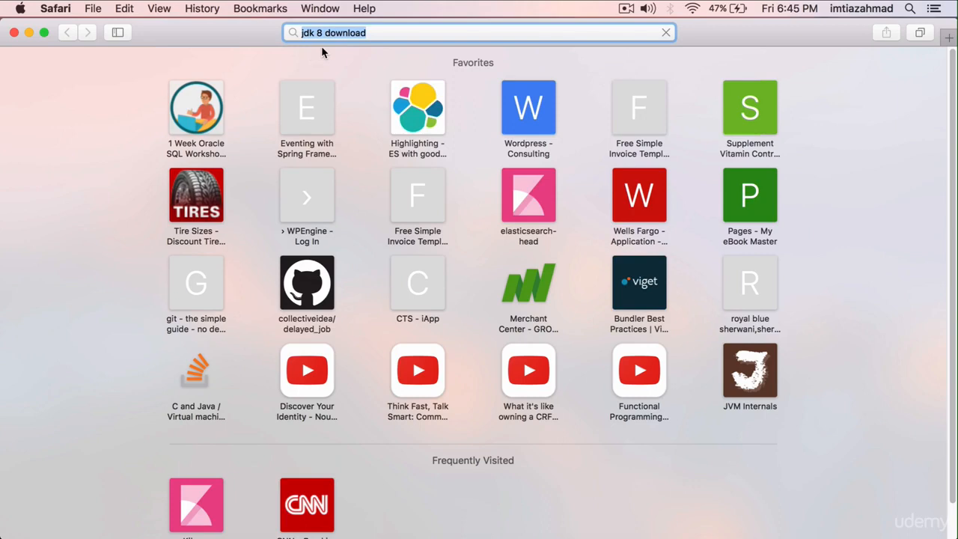
Search the web for "jdk 8 download" and open Oracle's Java SE Development Kit 8 Downloads page.
key("Return")
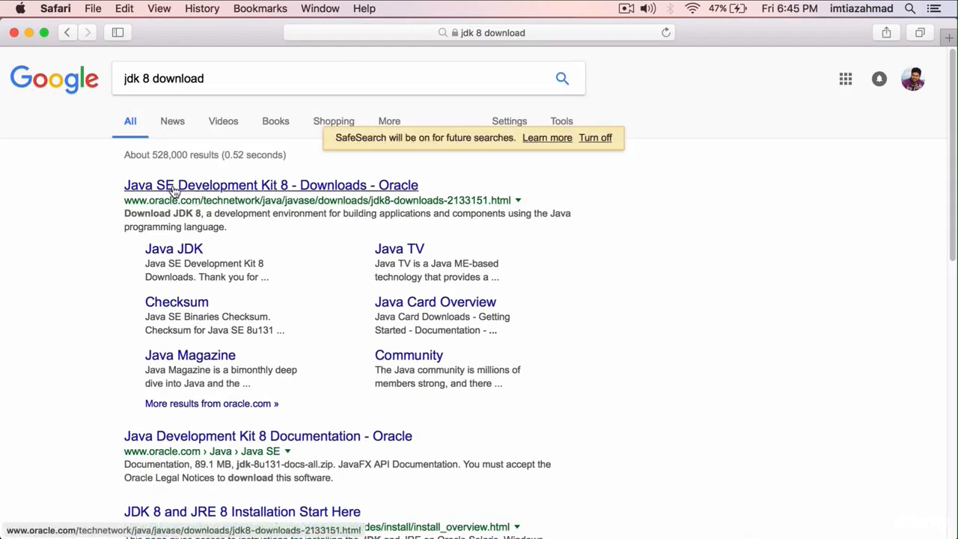
left_click(252, 190)
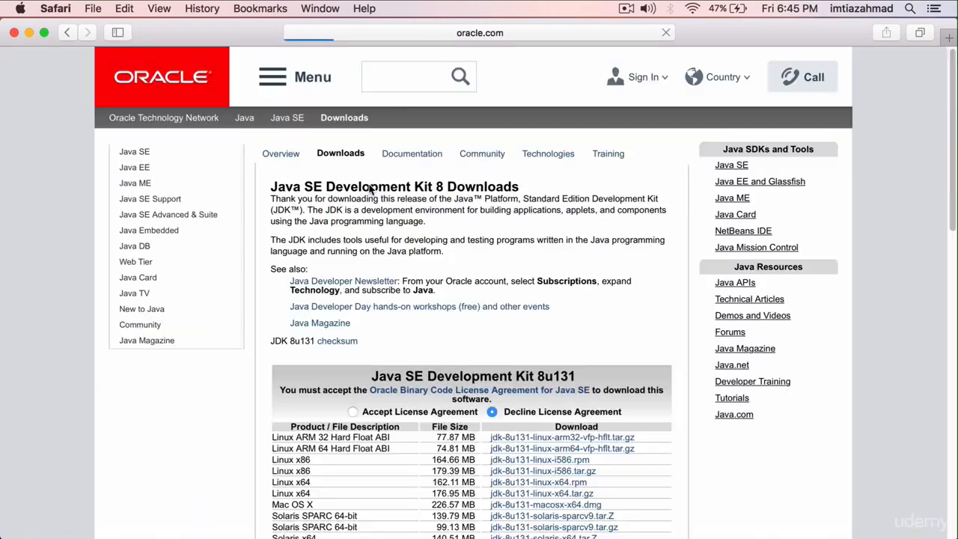
scroll(391, 194, "down", 1)
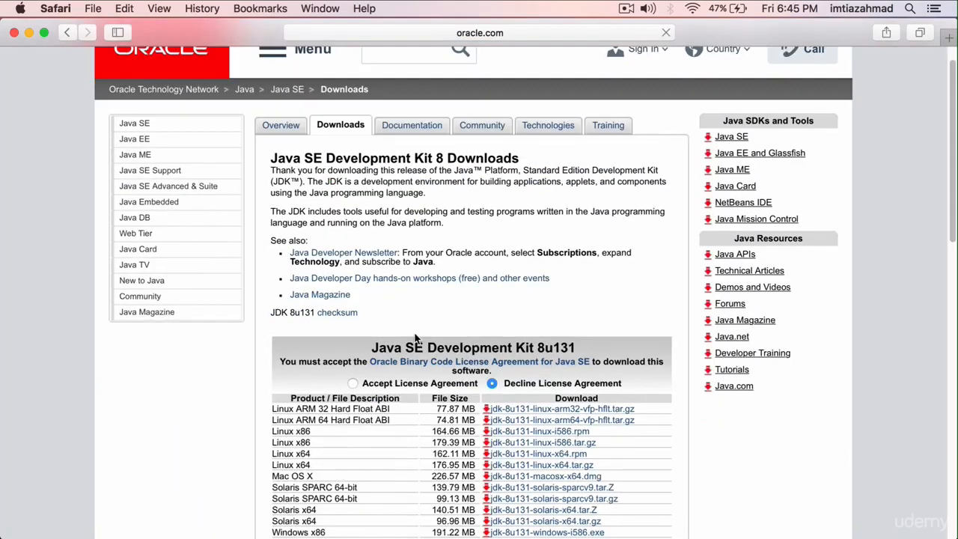
Accept the license agreement for Java SE Development Kit 8u131 and download the Mac OS X file jdk-8u131-macosx-x64.dmg.
left_click(354, 383)
scroll(442, 344, "down", 4)
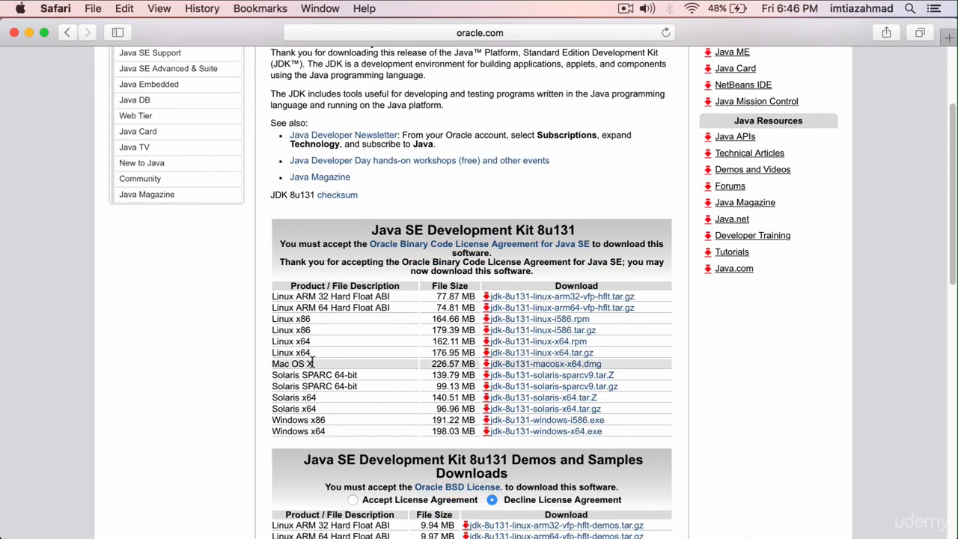
left_click(524, 370)
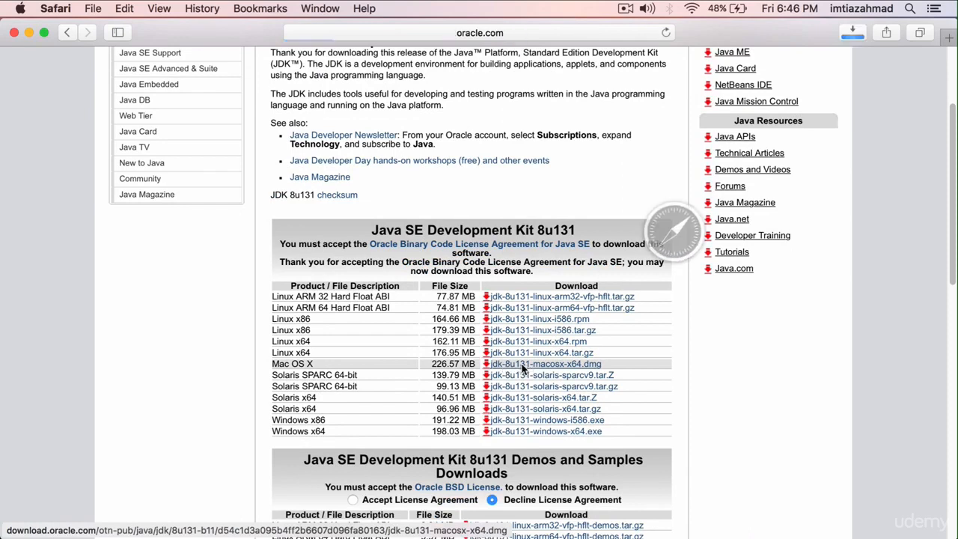
Open the downloaded jdk-8u131-macosx-x64.dmg and launch the JDK 8 Update 131.pkg installer.
left_click(853, 33)
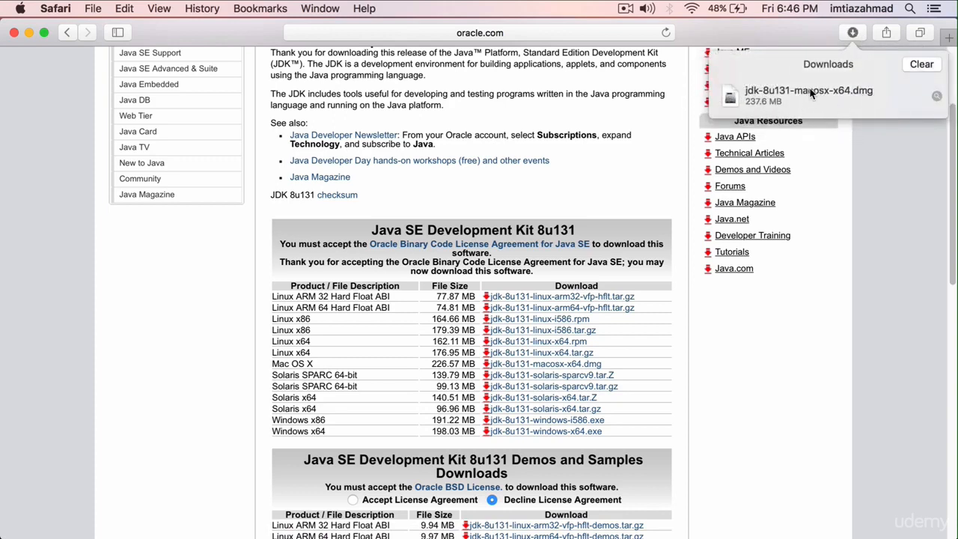
double_click(808, 93)
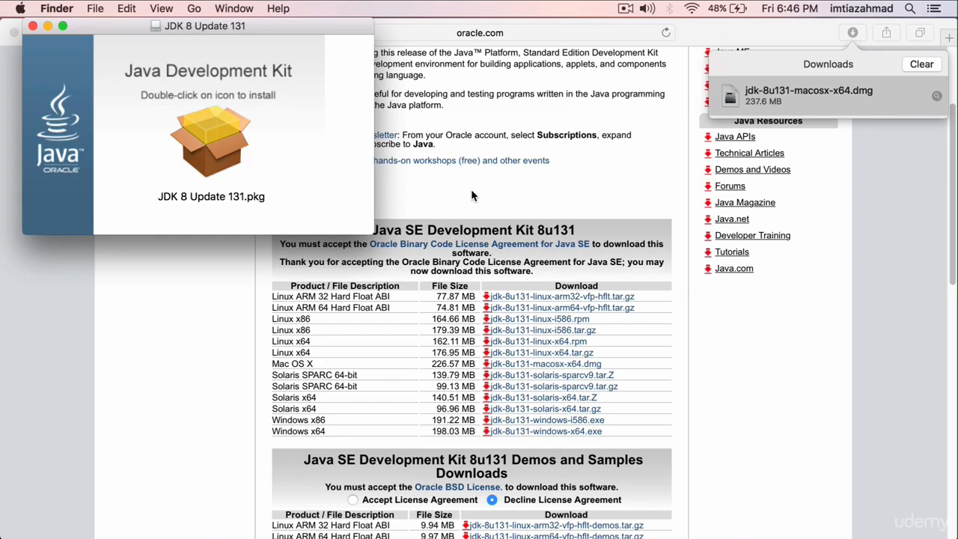
double_click(212, 134)
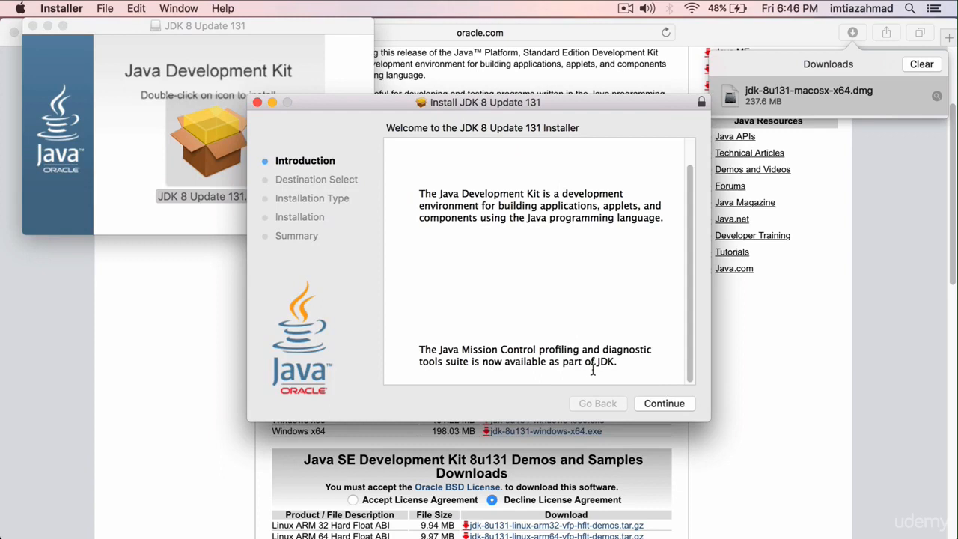
Run the standard JDK 8 Update 131 installation, authorizing it with the account password.
left_click(668, 404)
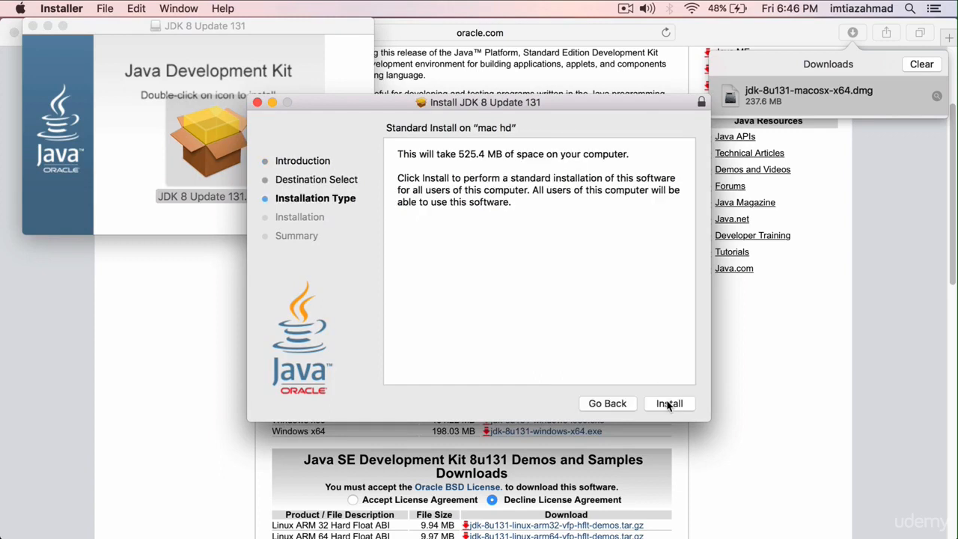
left_click(669, 404)
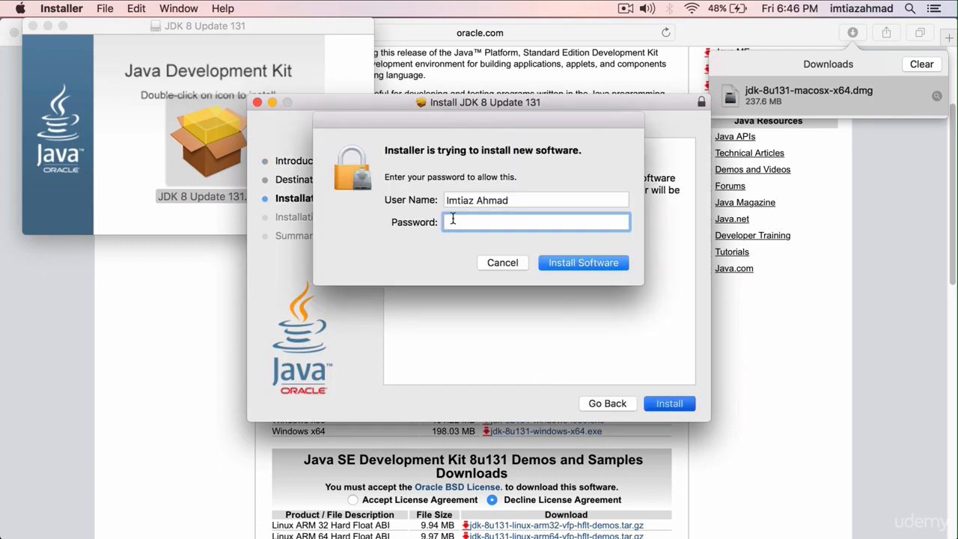
type("••••••••")
left_click(581, 263)
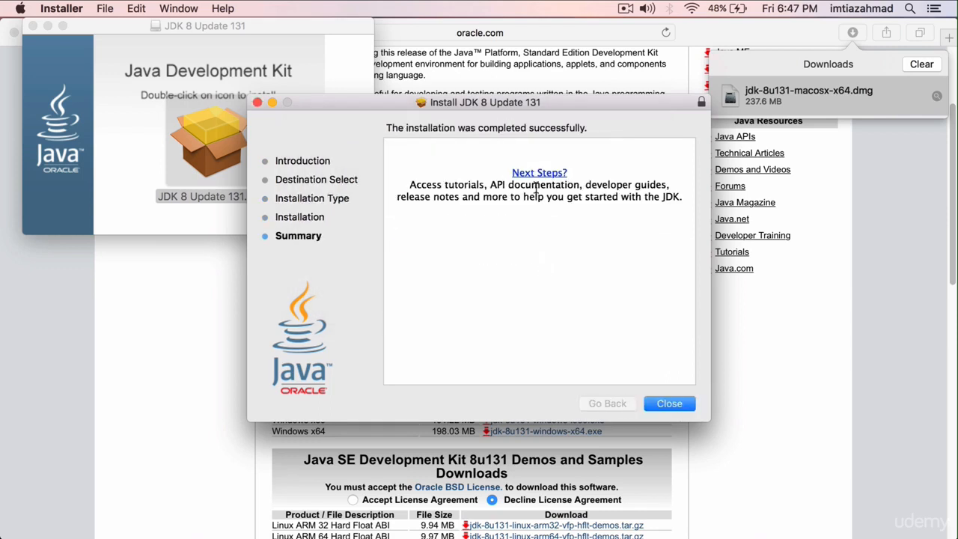
Close the finished JDK installer, moving it to the Trash, and dismiss the JDK 8 Update 131 disk image window.
left_click(670, 403)
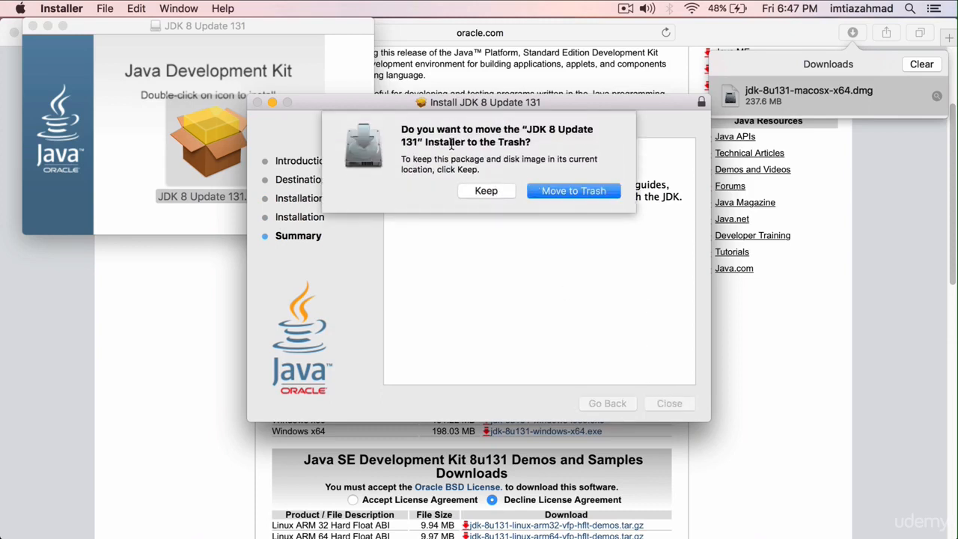
left_click(566, 193)
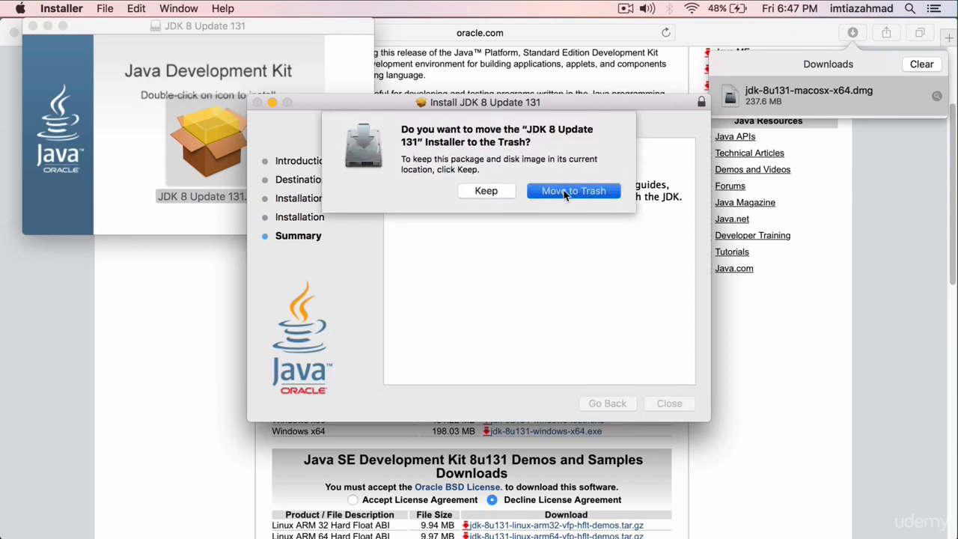
left_click(33, 27)
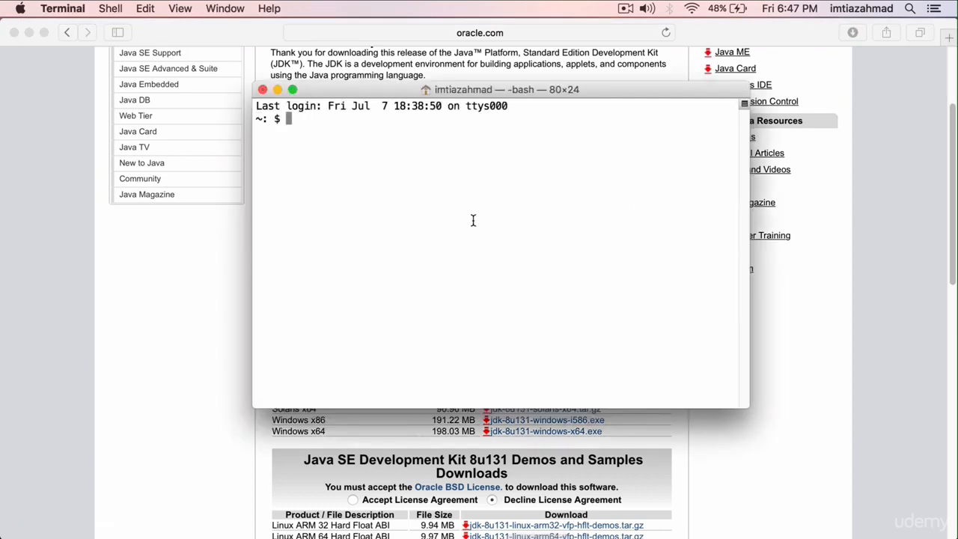
Switch to Terminal and check the installed Java runtime by running java -version.
type("java -version")
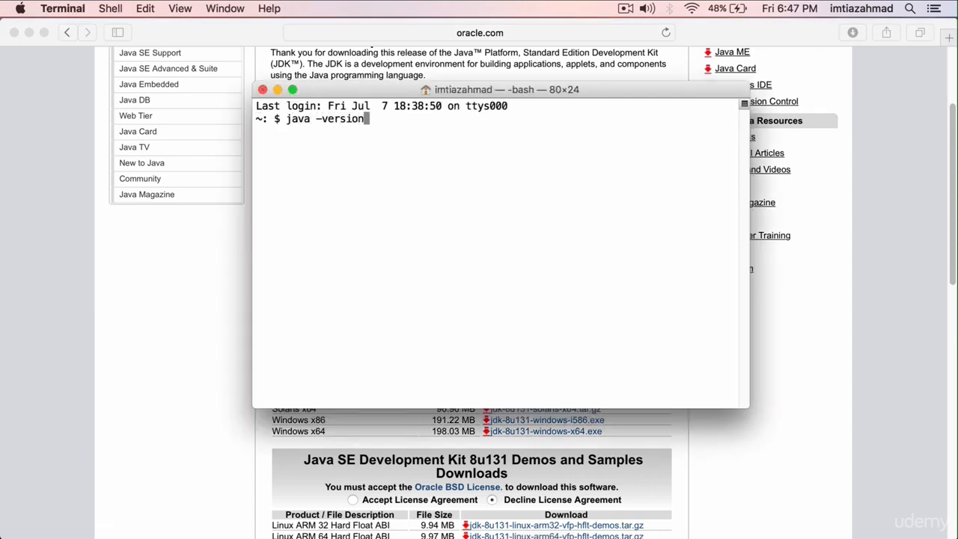
key("Return")
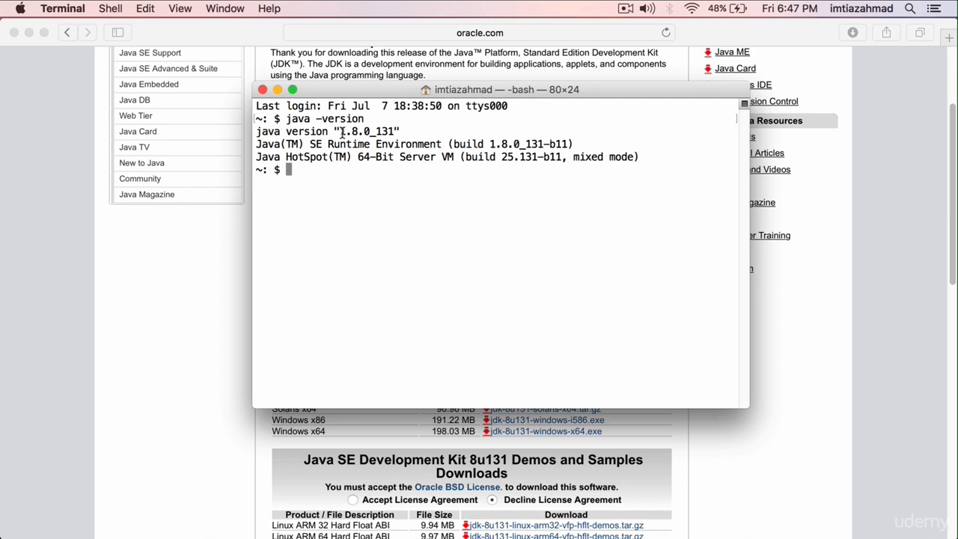
left_click_drag(342, 132, 397, 131)
left_click(409, 132)
Check the installed Java compiler by running javac -version and examine its output line.
type("javac -version")
key("Return")
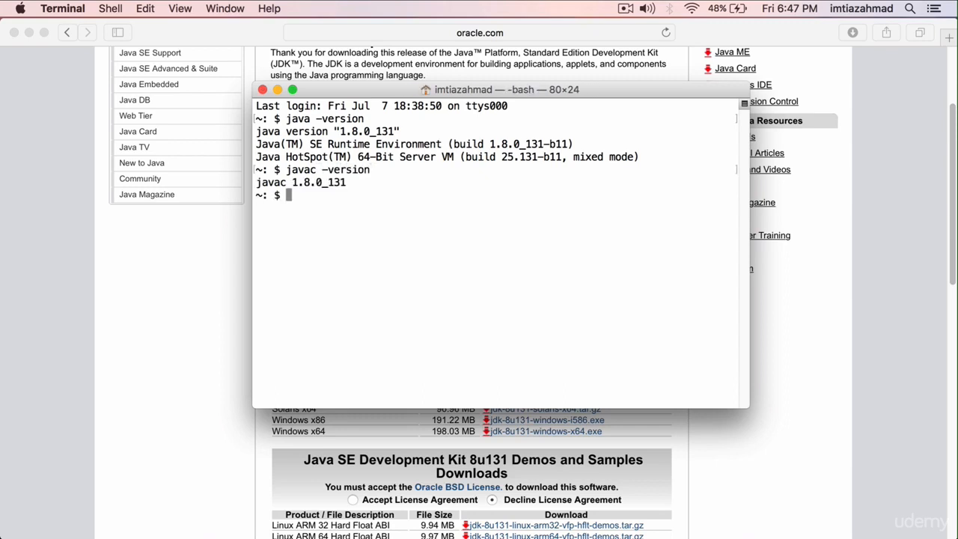
left_click_drag(353, 187, 294, 187)
left_click(284, 188)
triple_click(275, 187)
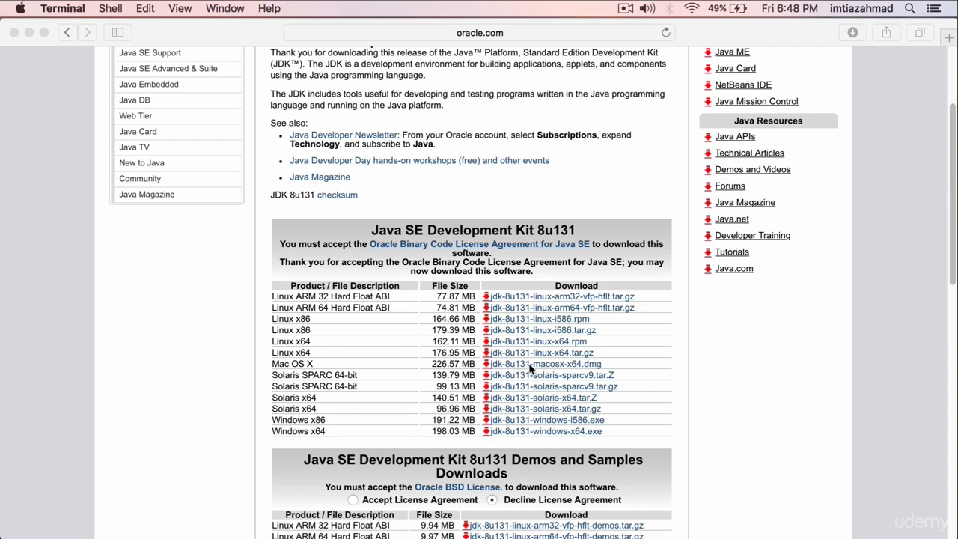
Return to Safari and open the eclipse.org website in a new tab.
left_click(595, 367)
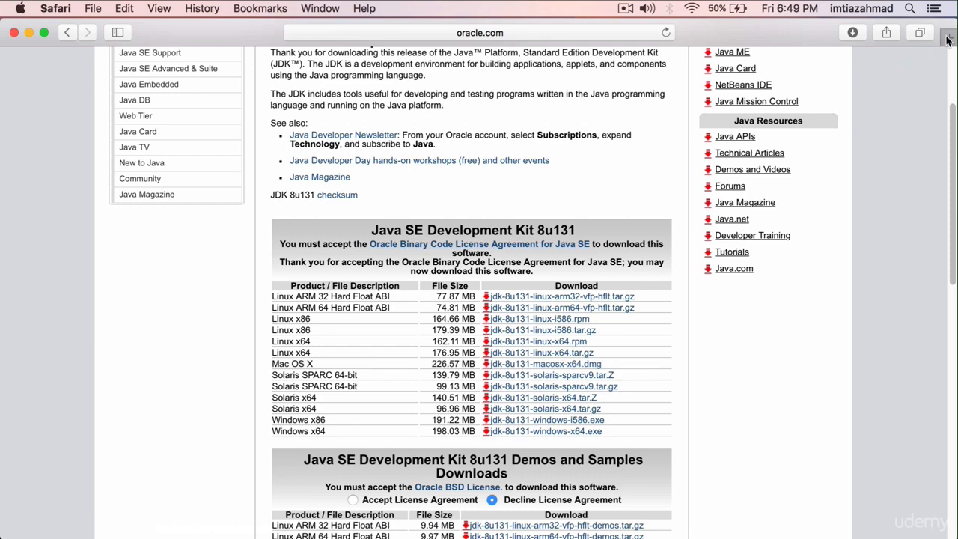
key("super+t")
type("eclipse.org")
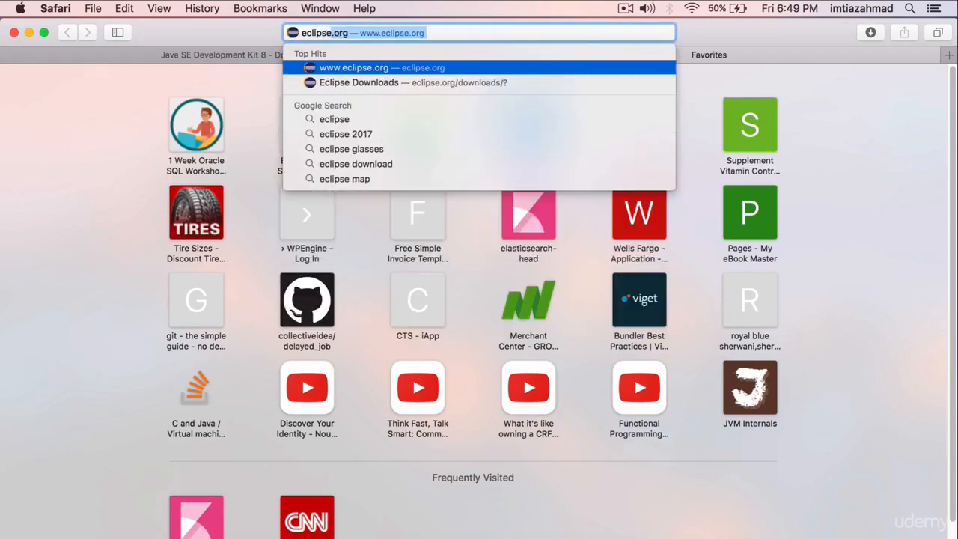
key("Return")
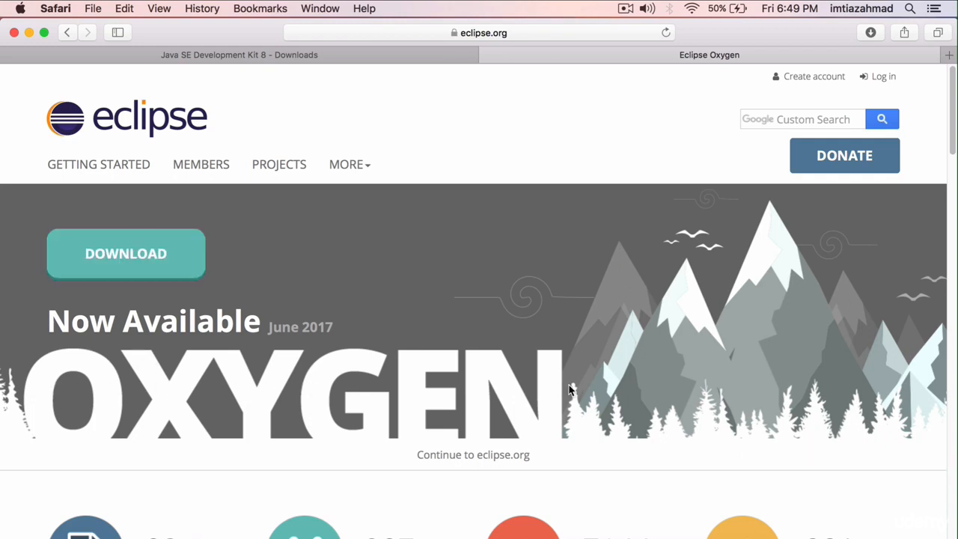
Download the Eclipse Oxygen installer file eclipse-inst-mac64.tar.gz from the offered mirror.
scroll(567, 389, "down", 1)
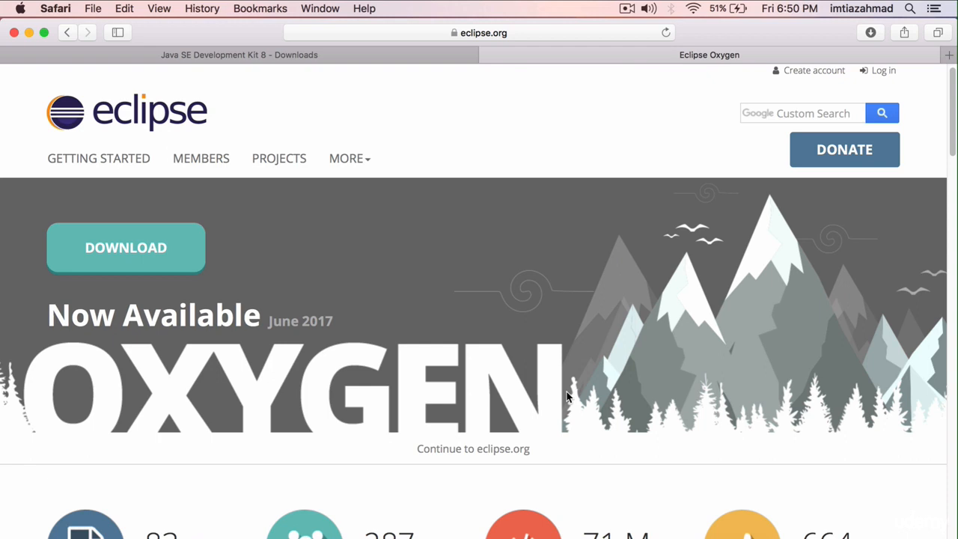
left_click(150, 266)
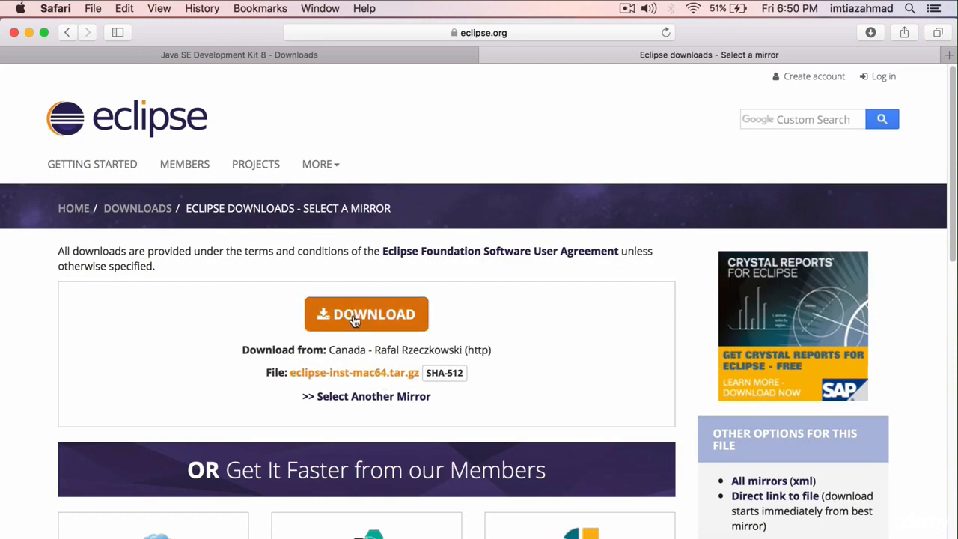
left_click(382, 315)
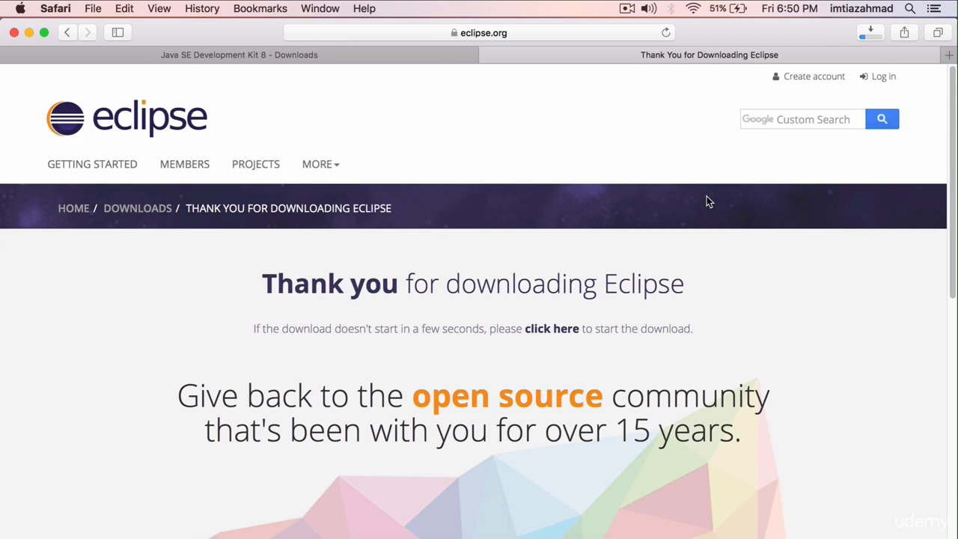
Reveal the downloaded eclipse-inst-mac64.tar in the Downloads folder.
left_click(867, 32)
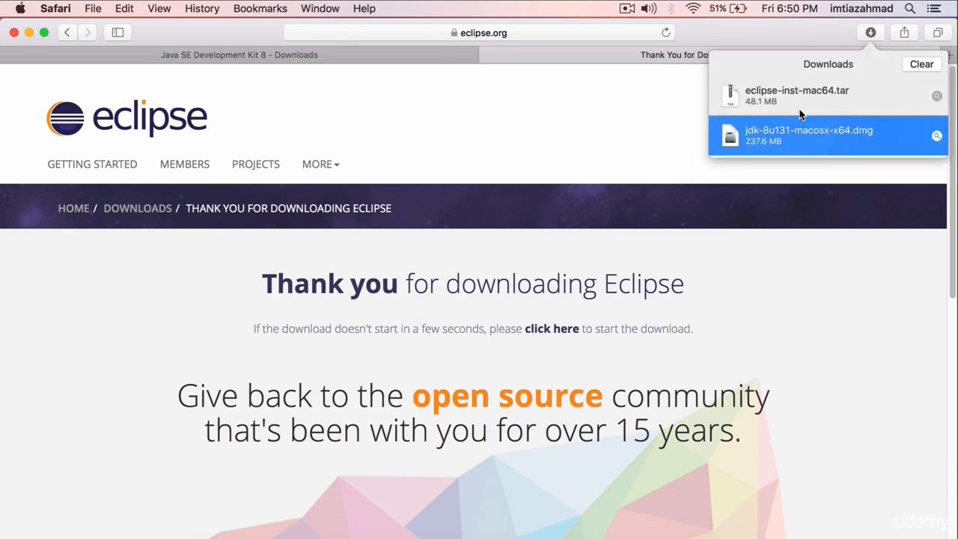
left_click(755, 104)
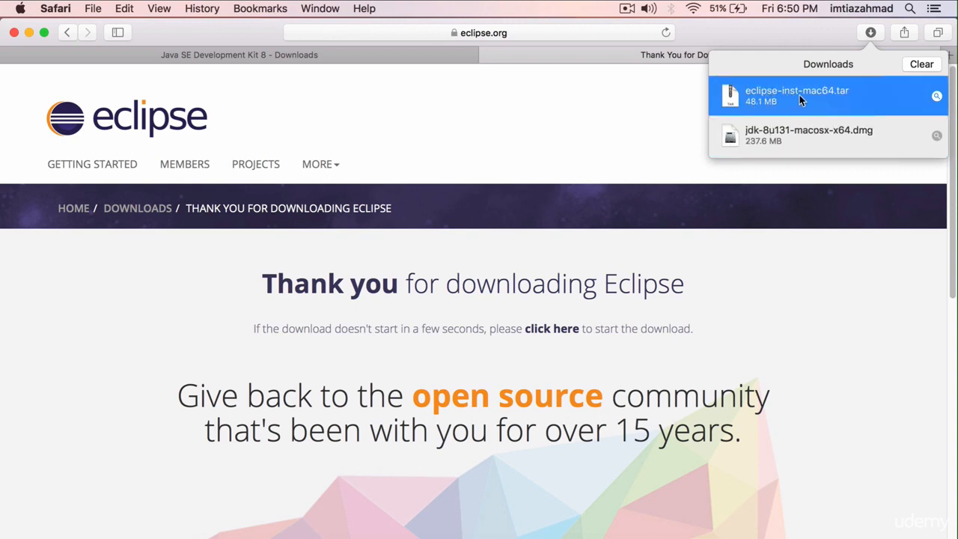
double_click(854, 96)
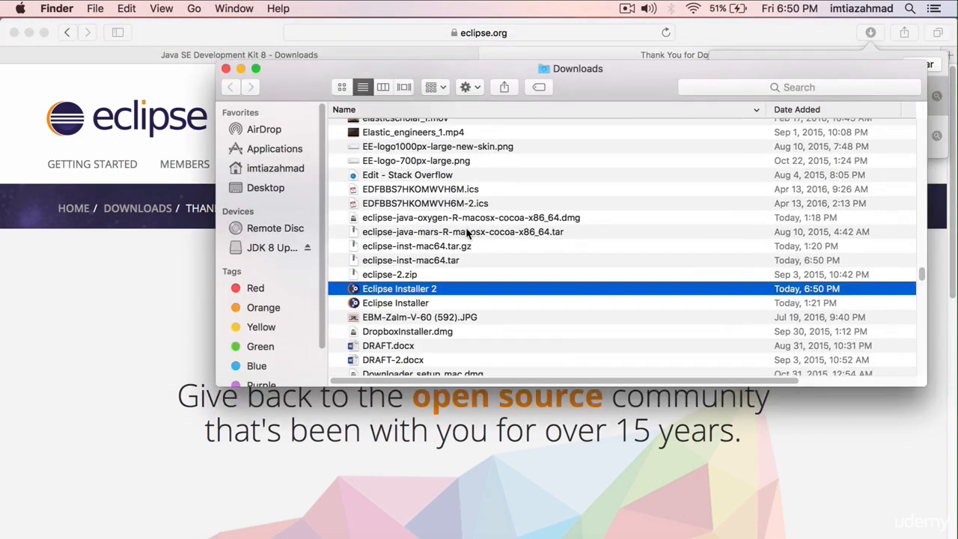
Launch the newly downloaded Eclipse Installer 2 from the Downloads folder and allow it to open.
left_click(423, 303)
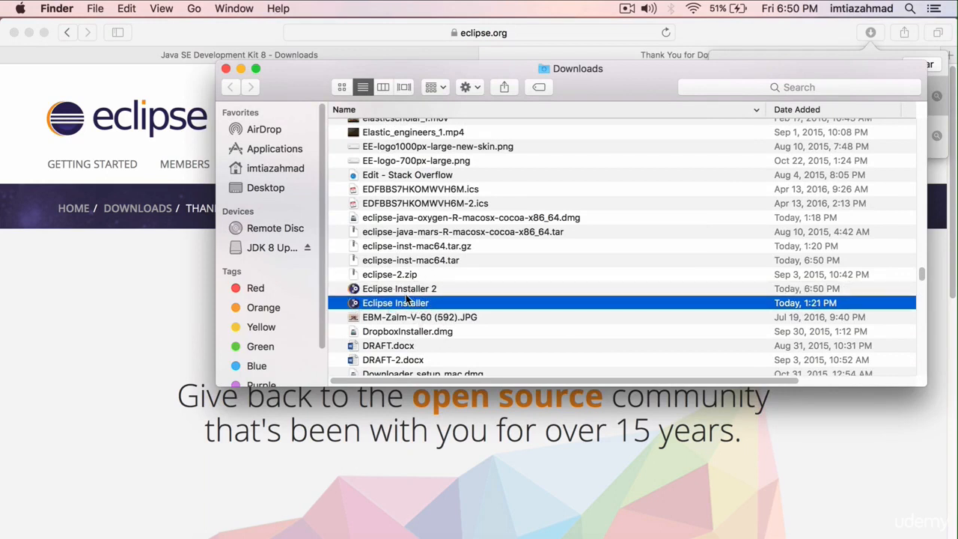
left_click(405, 290)
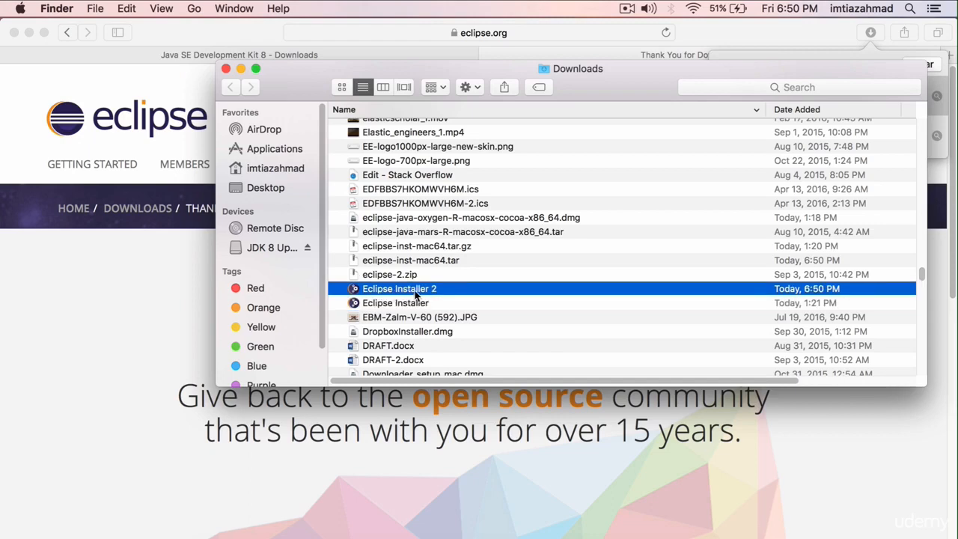
double_click(410, 295)
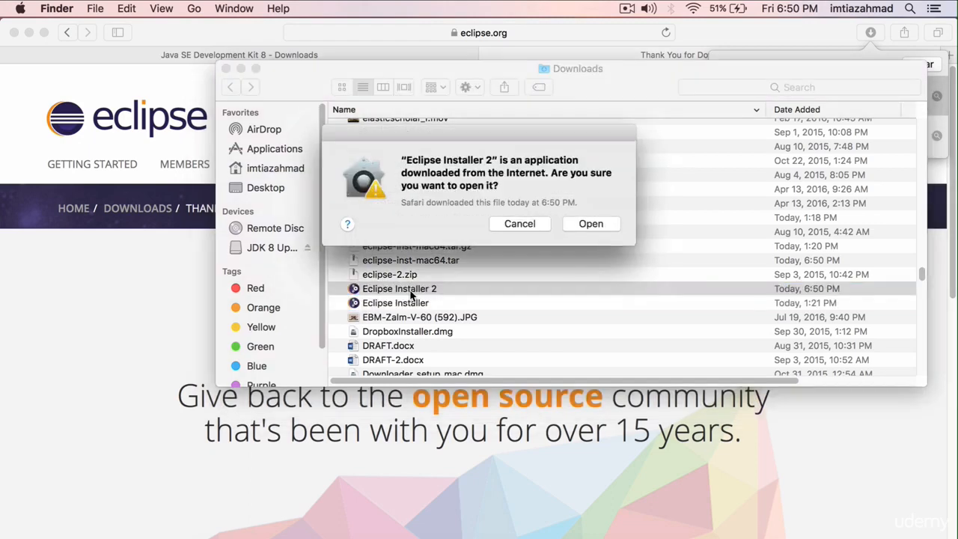
left_click(590, 223)
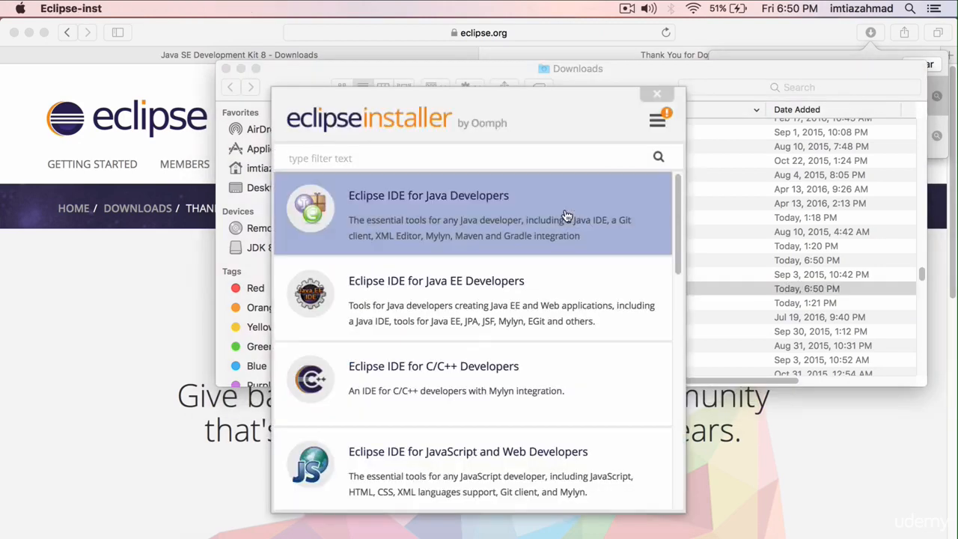
Install Eclipse IDE for Java Developers in the proposed java-oxygen folder and accept the Eclipse Foundation Software User Agreement.
left_click(438, 199)
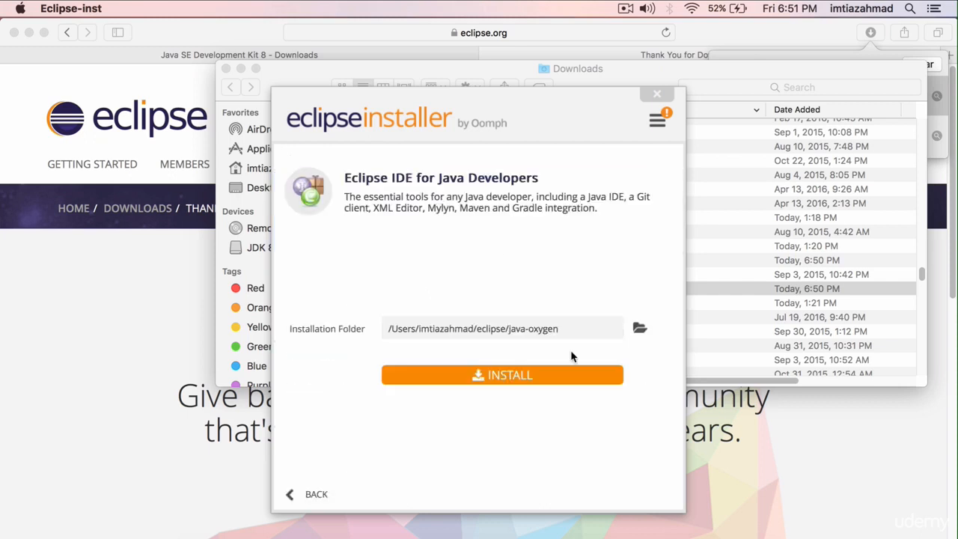
double_click(494, 330)
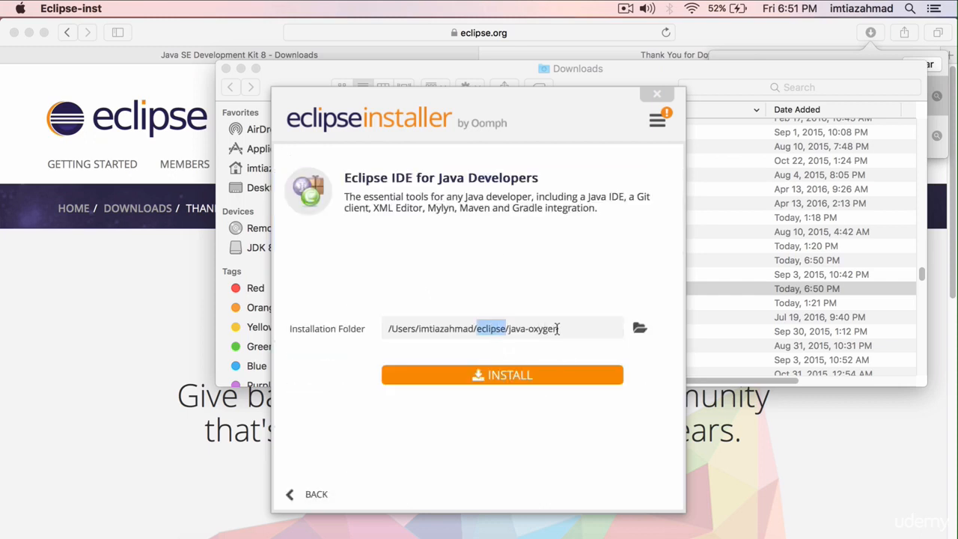
left_click(503, 377)
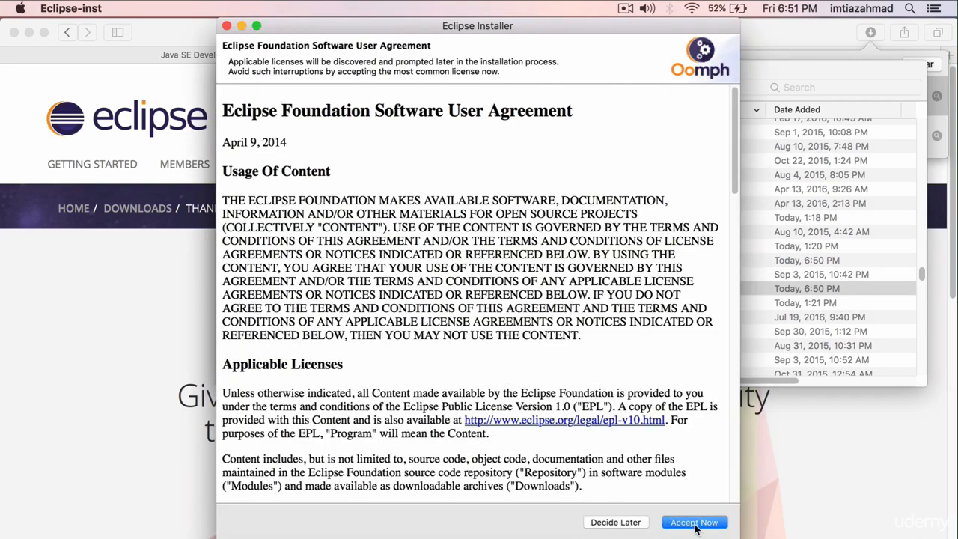
scroll(680, 381, "down", 8)
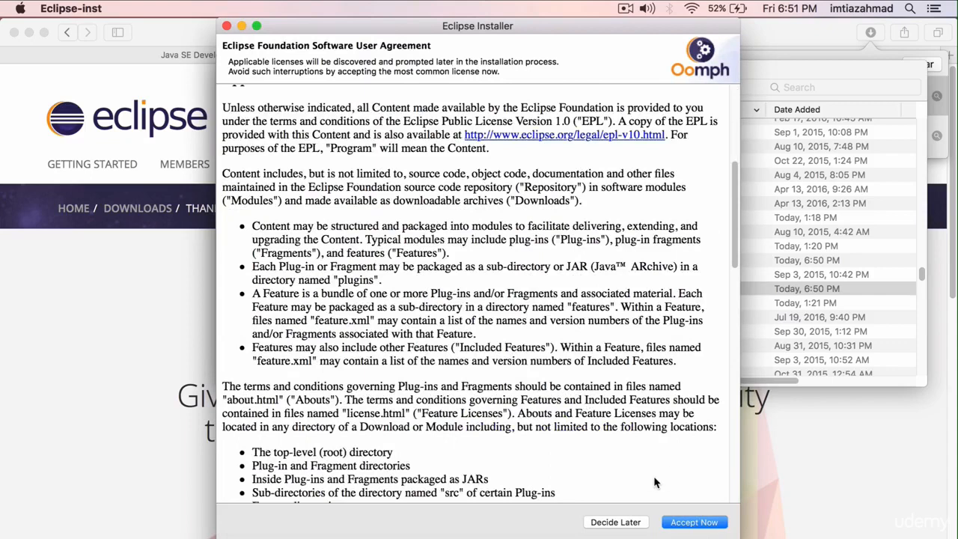
scroll(659, 481, "down", 1)
left_click(701, 523)
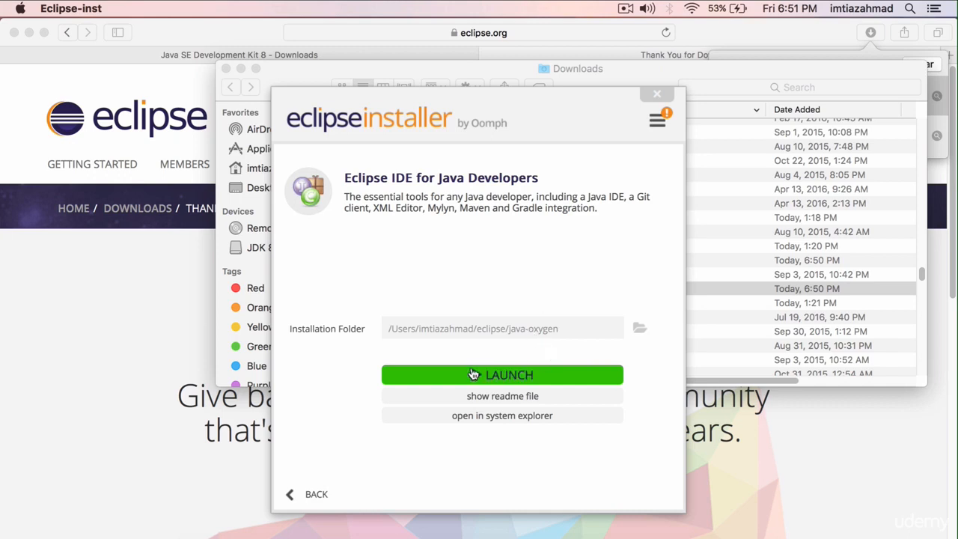
Show the Eclipse installation in Finder and browse in column view back to the java-oxygen folder inside the home folder's eclipse folder.
left_click(509, 374)
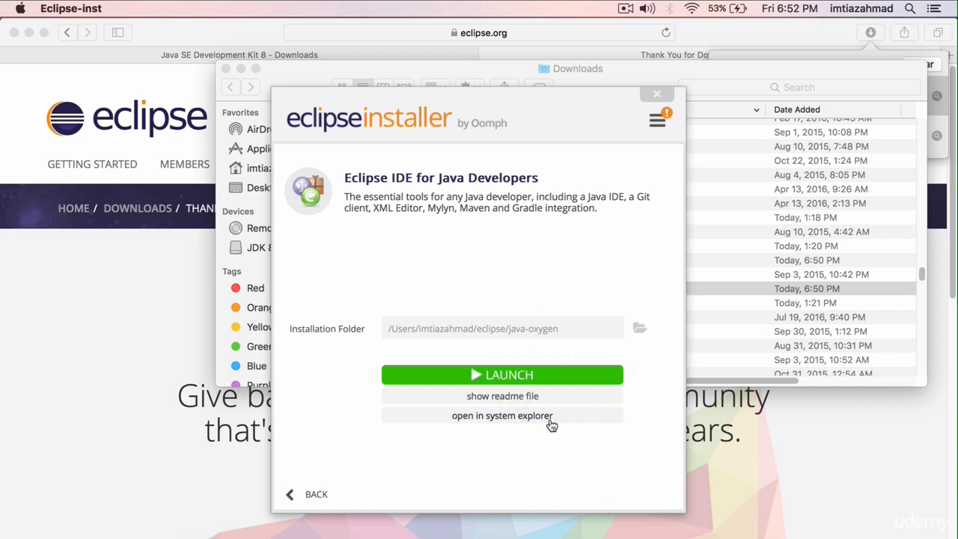
left_click(518, 421)
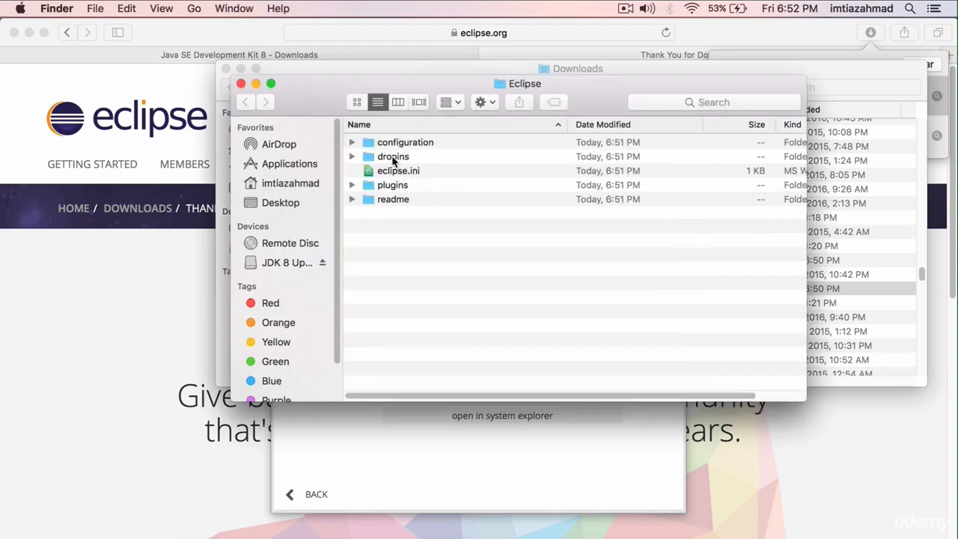
left_click(360, 157)
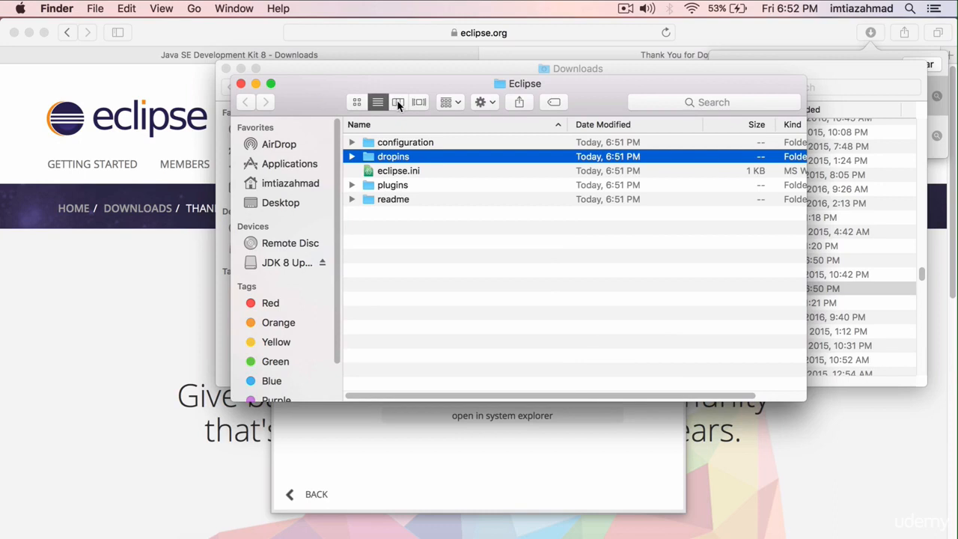
left_click(398, 103)
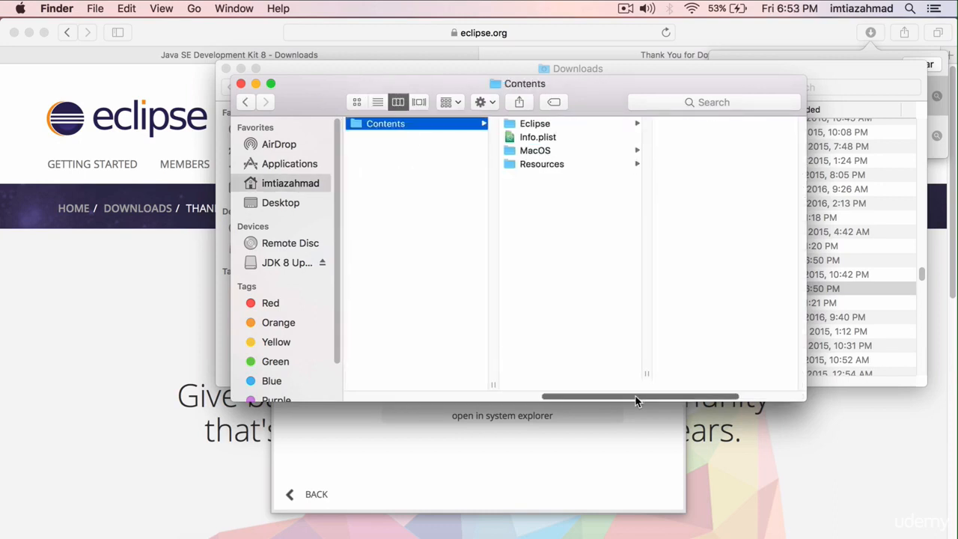
left_click_drag(635, 397, 462, 393)
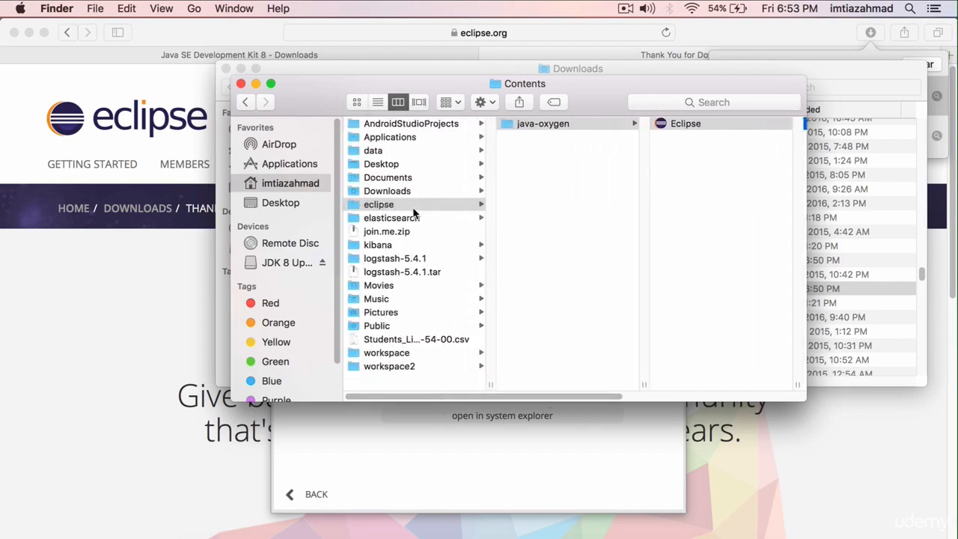
left_click(554, 126)
key("Return")
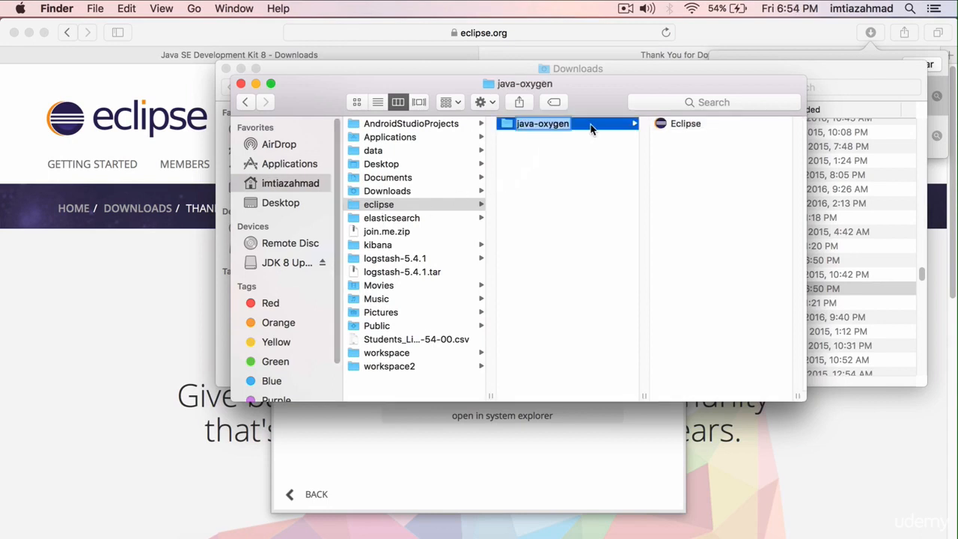
Launch the Eclipse app from the java-oxygen folder with the proposed eclipse-workspace directory and close the Welcome page.
left_click(678, 124)
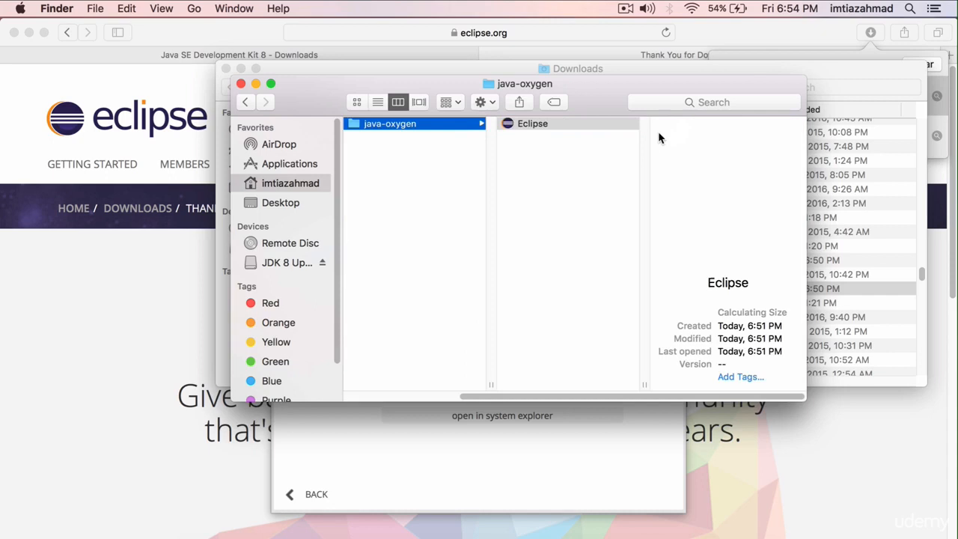
double_click(533, 125)
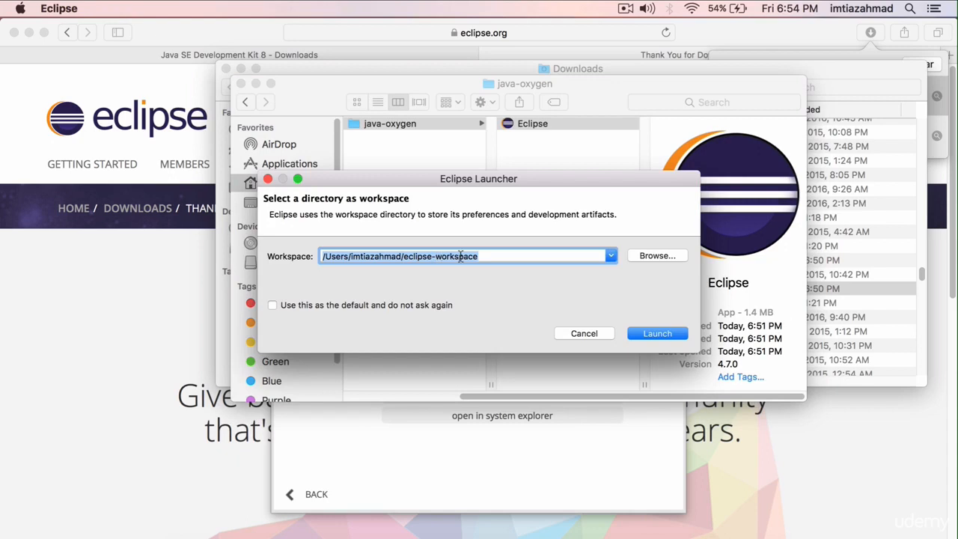
left_click(492, 256)
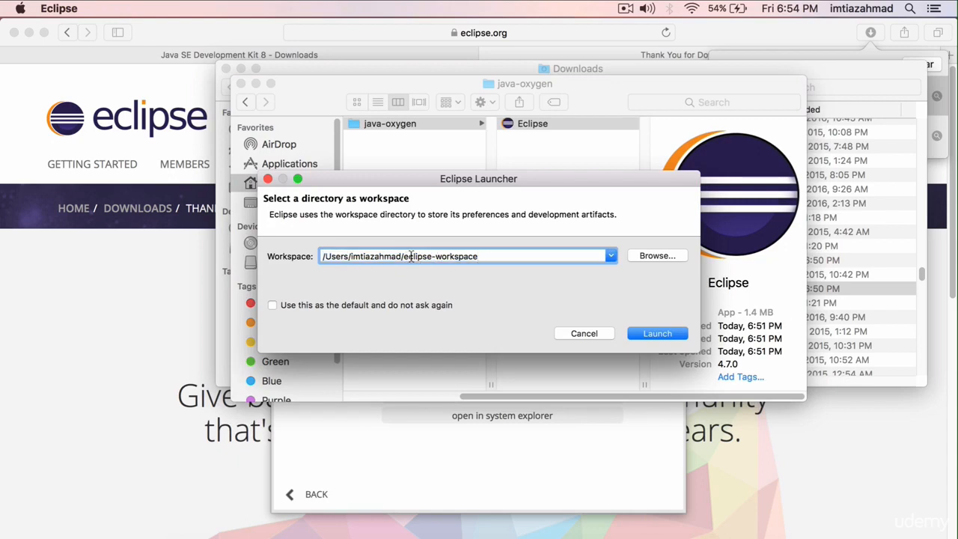
left_click(646, 339)
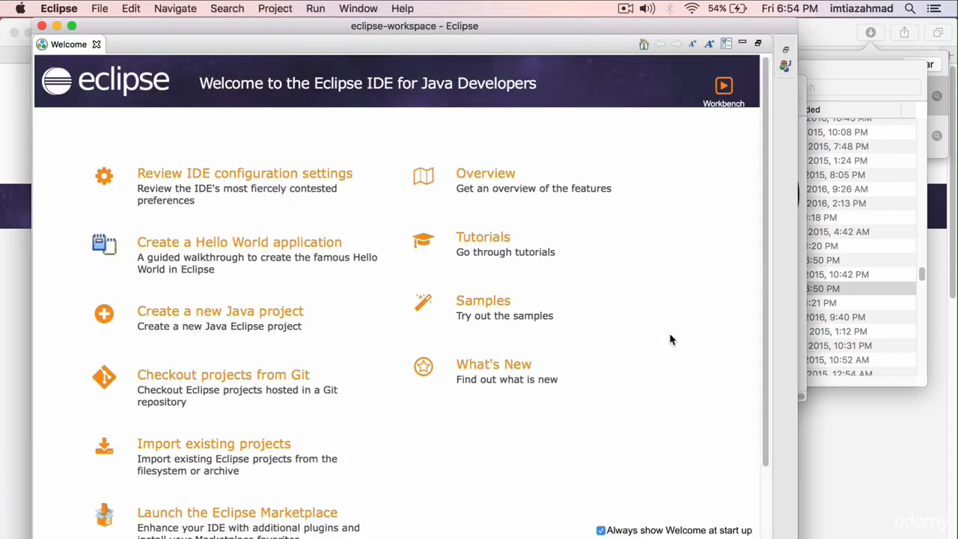
left_click(96, 44)
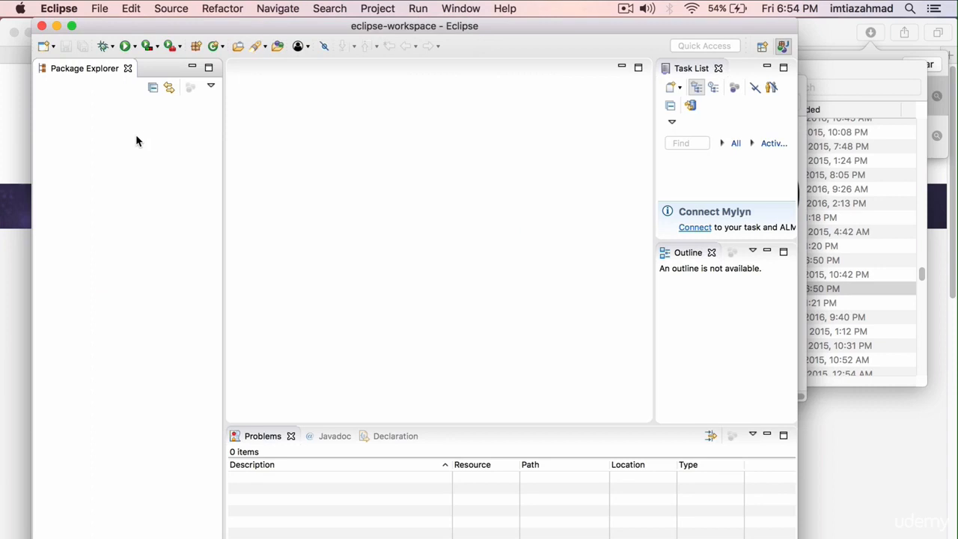
Start a new Java project named testjava8 and set it to use the default JRE.
right_click(112, 140)
mouse_move(123, 144)
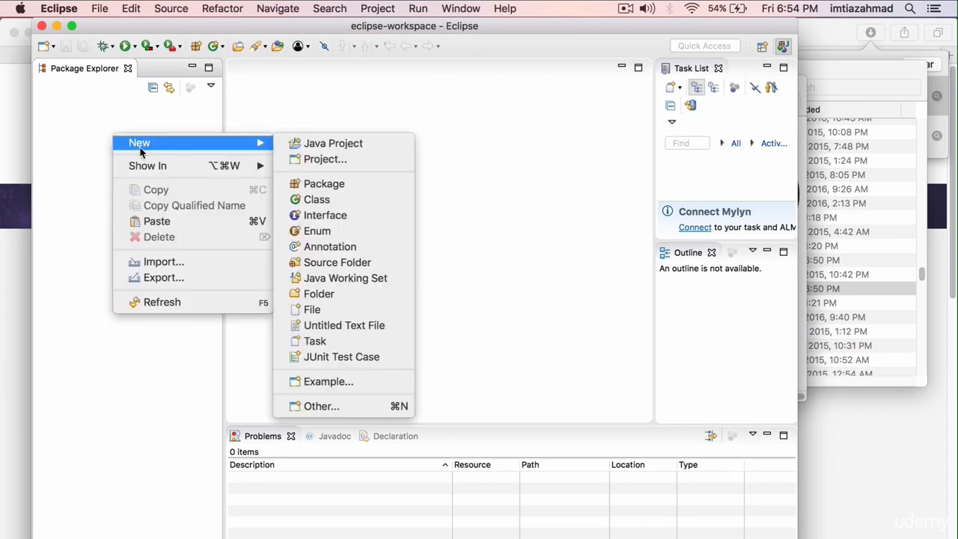
left_click(296, 145)
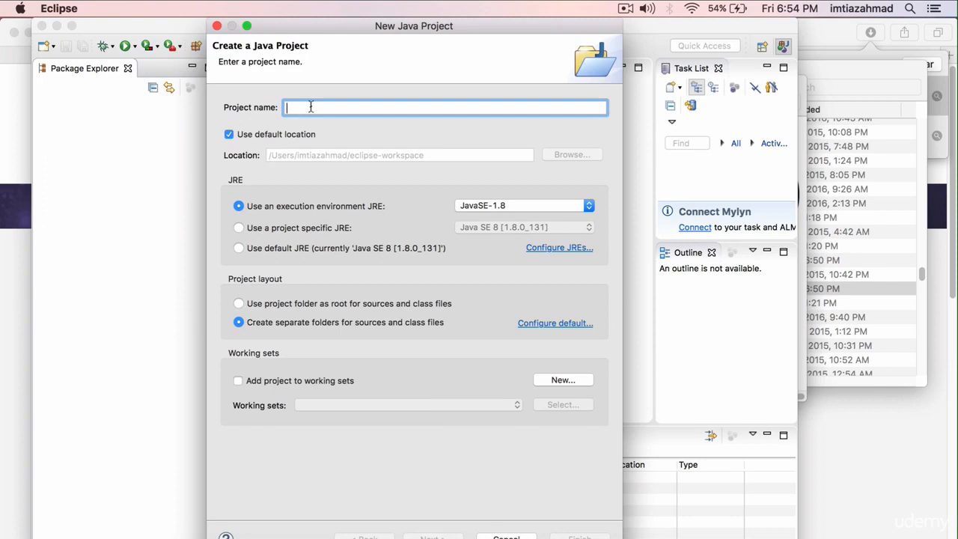
type("testjava8")
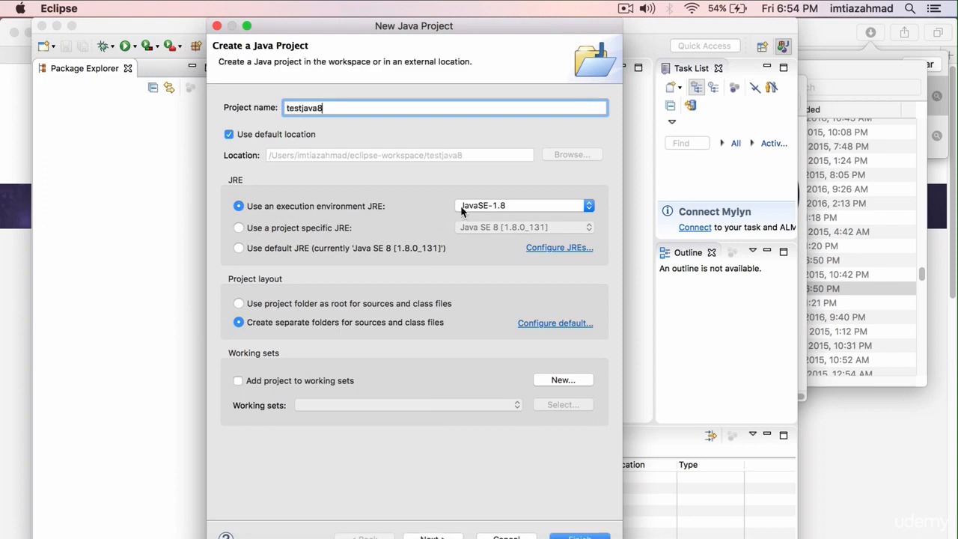
left_click(238, 248)
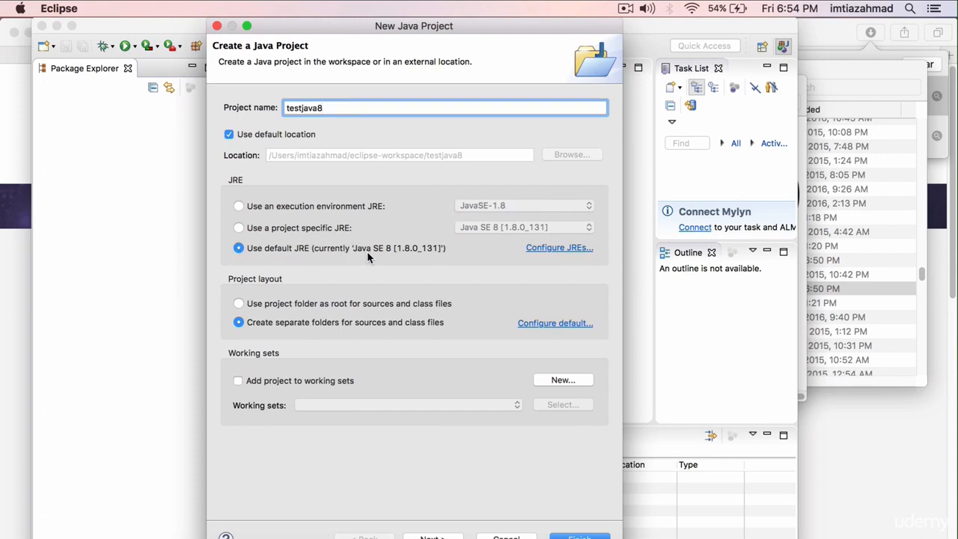
Check the name and location of the installed JRE in the JRE configuration, then return to the project settings.
left_click(550, 247)
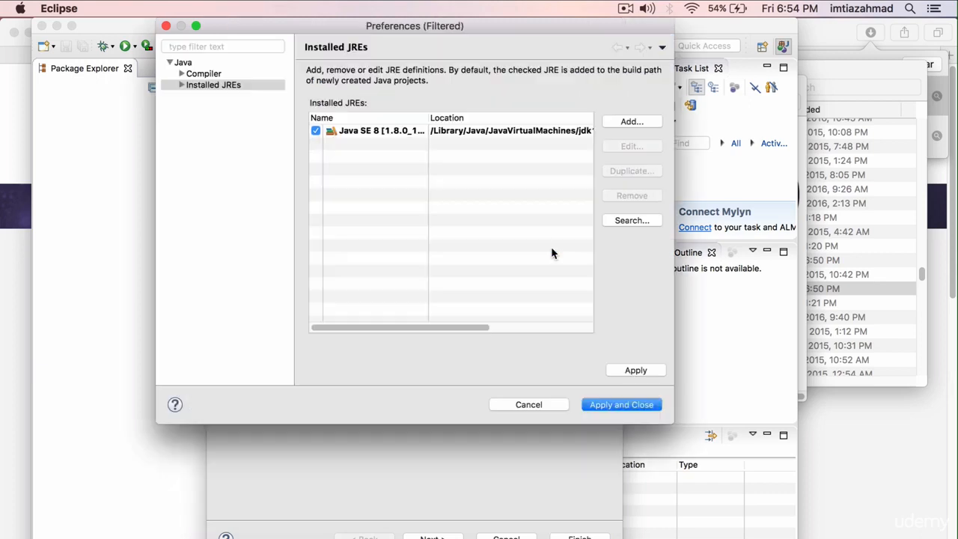
left_click(379, 133)
left_click_drag(385, 332, 465, 334)
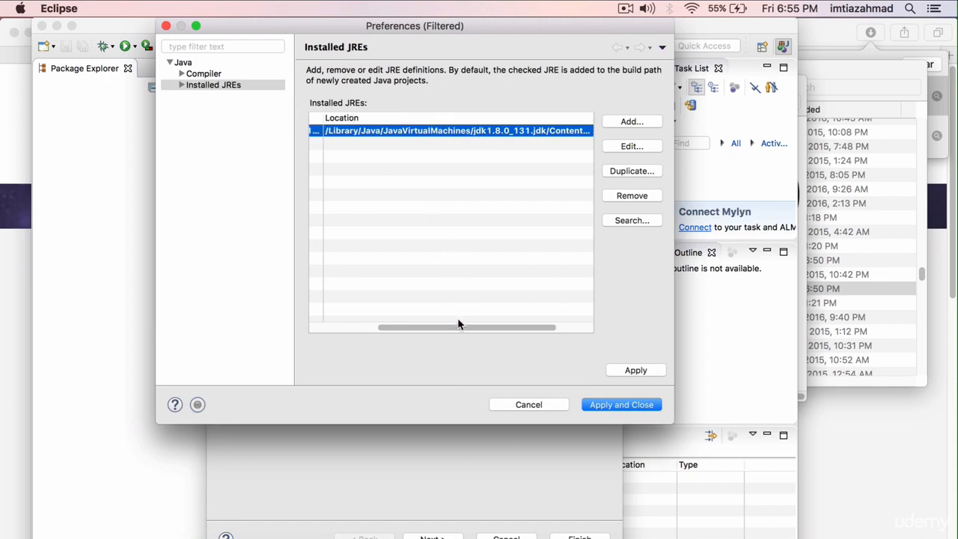
scroll(459, 324, "left", 3)
left_click(621, 405)
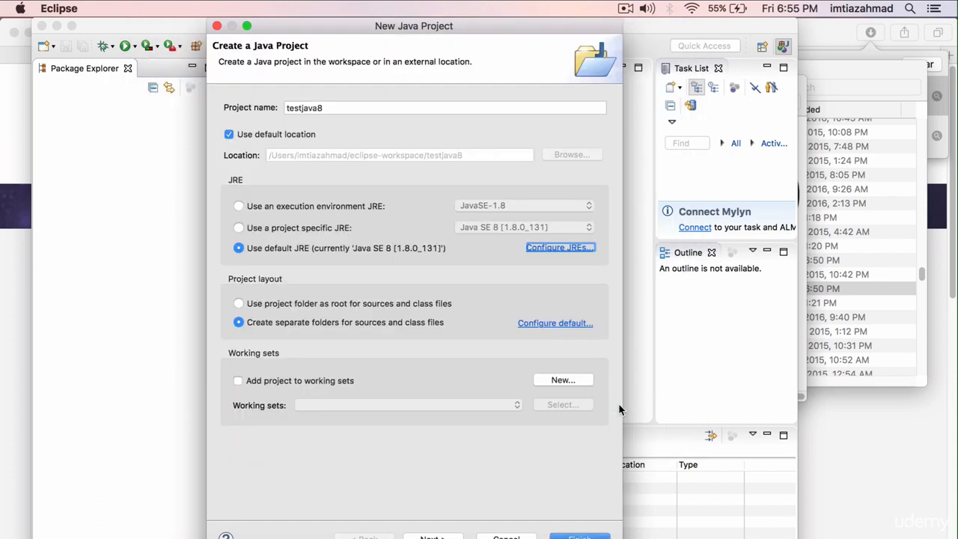
Finish creating the testjava8 project and expand it to show its contents.
double_click(321, 107)
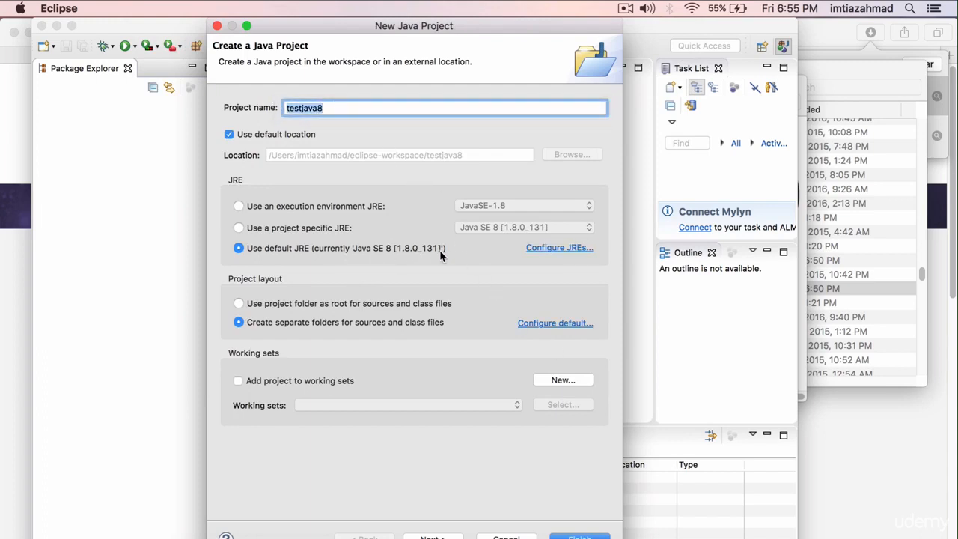
left_click(580, 536)
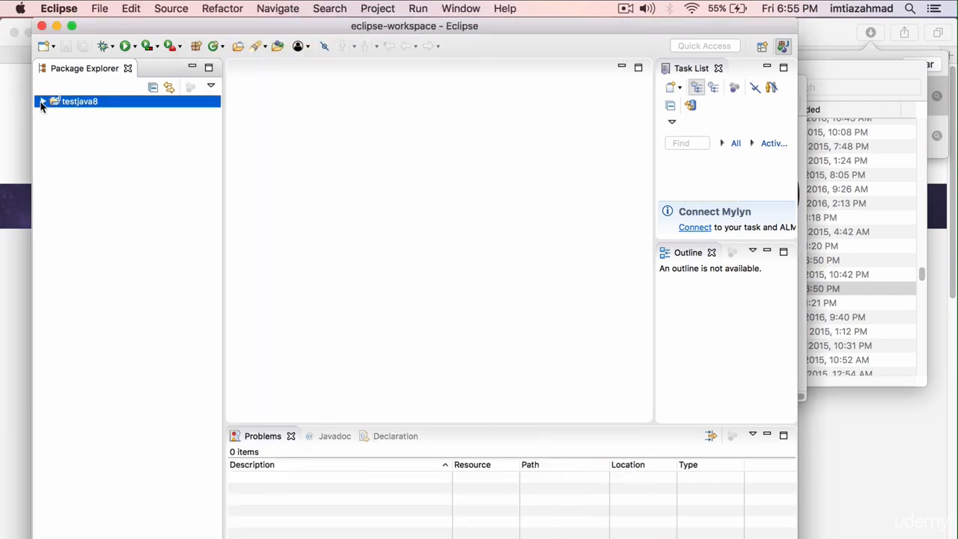
left_click(42, 101)
left_click(128, 152)
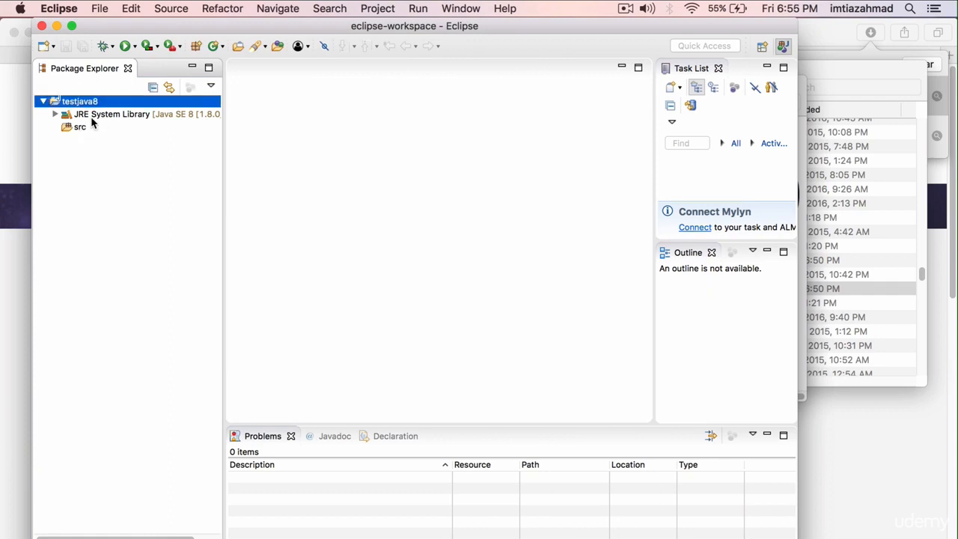
Create a Java class named Test in the src folder with a public static void main method stub.
left_click(76, 128)
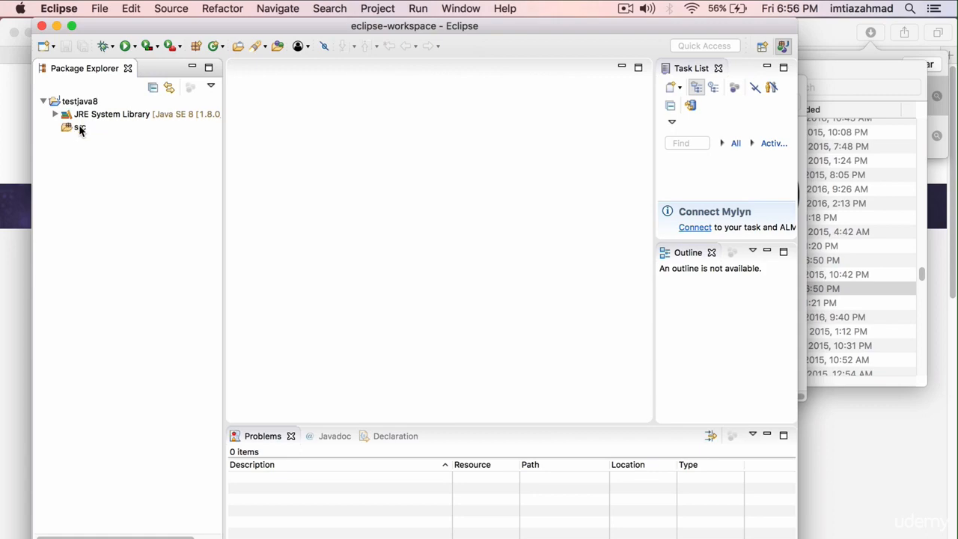
left_click(76, 128)
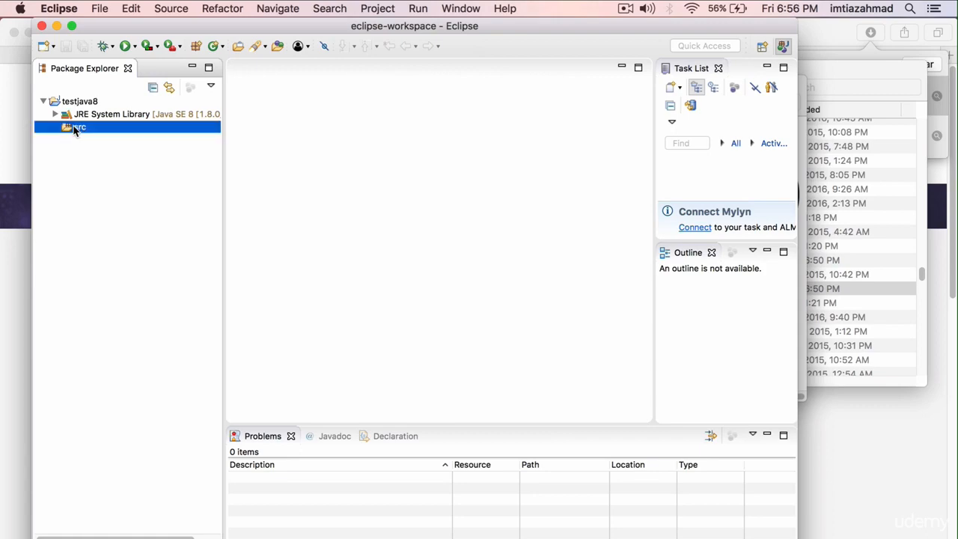
right_click(78, 127)
mouse_move(104, 135)
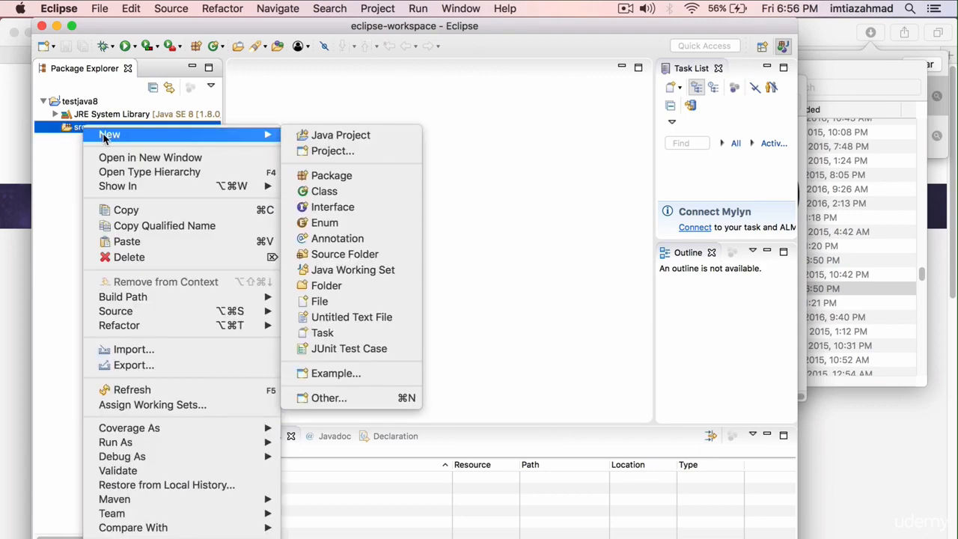
left_click(324, 191)
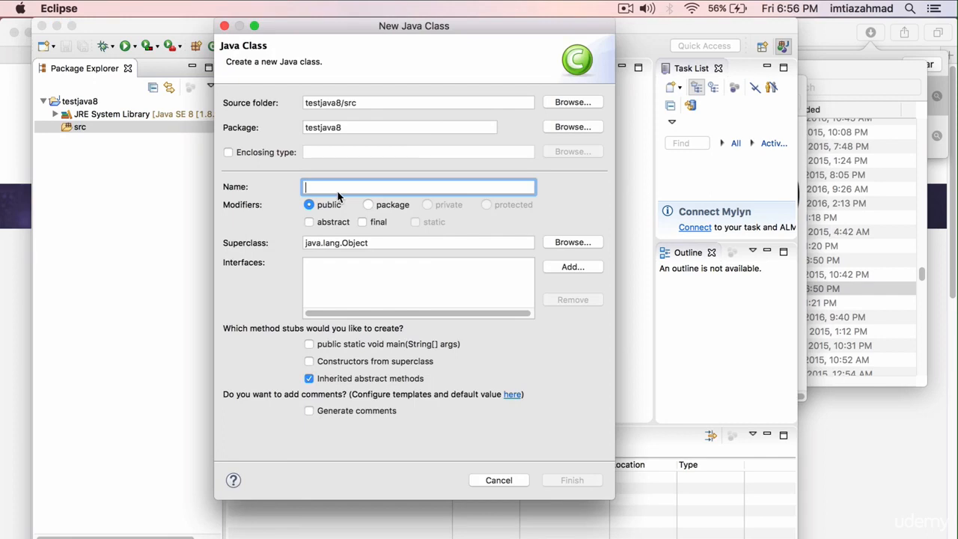
type("Test")
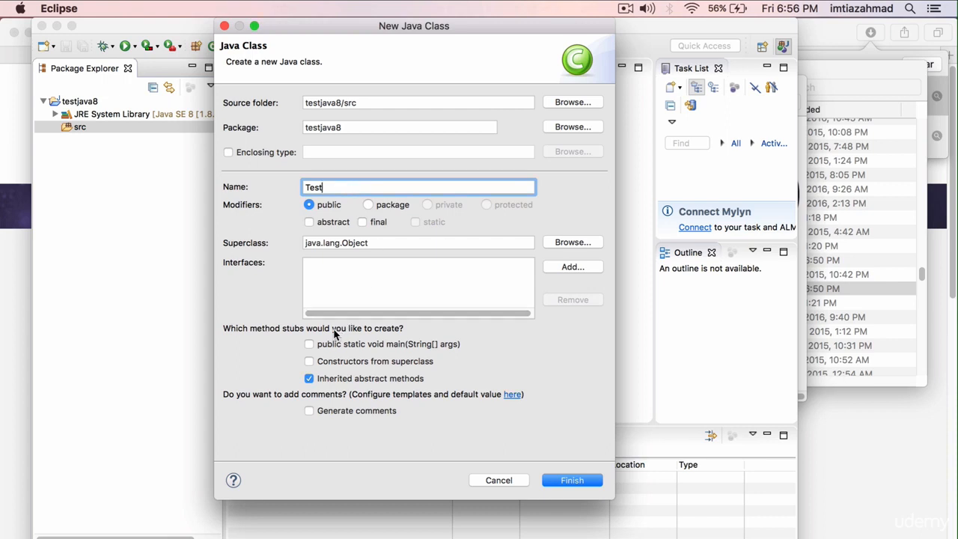
left_click(309, 344)
left_click(578, 481)
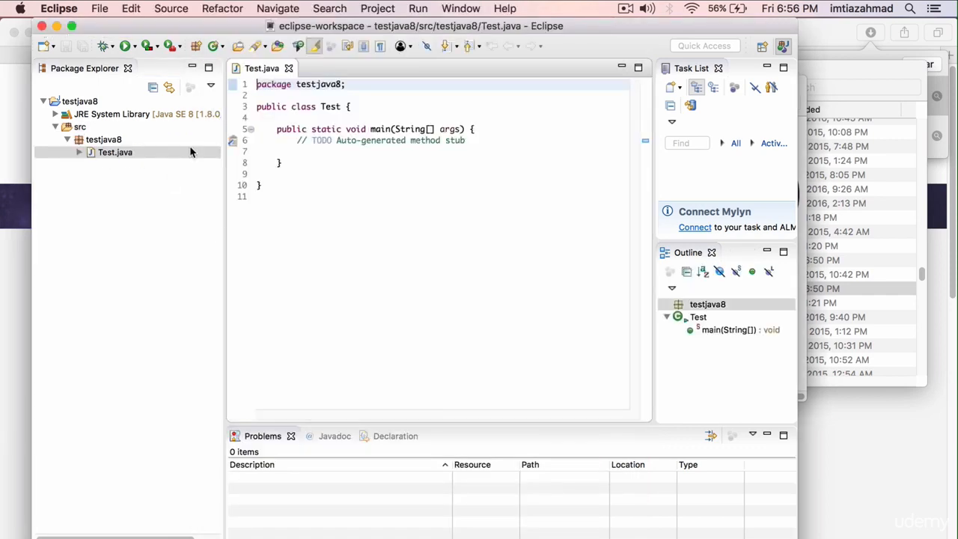
Add an empty System.out.println statement on the line below the TODO comment in the main method.
left_click_drag(472, 142, 292, 140)
left_click(283, 152)
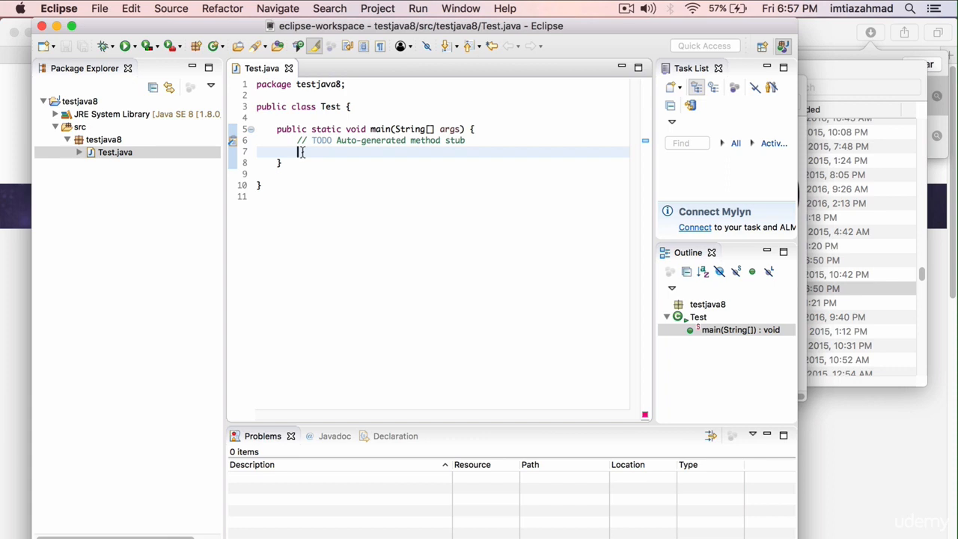
type("sysout")
key("ctrl+space")
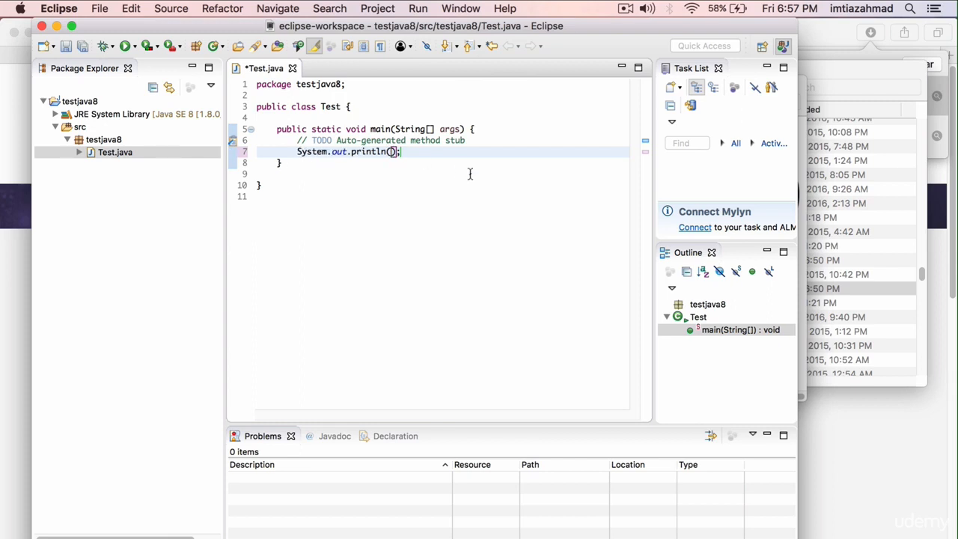
Put the string "Hello WOrld" inside the parentheses of the System.out.println statement and save Test.java.
type("\"")
left_click(394, 179)
left_click(396, 152)
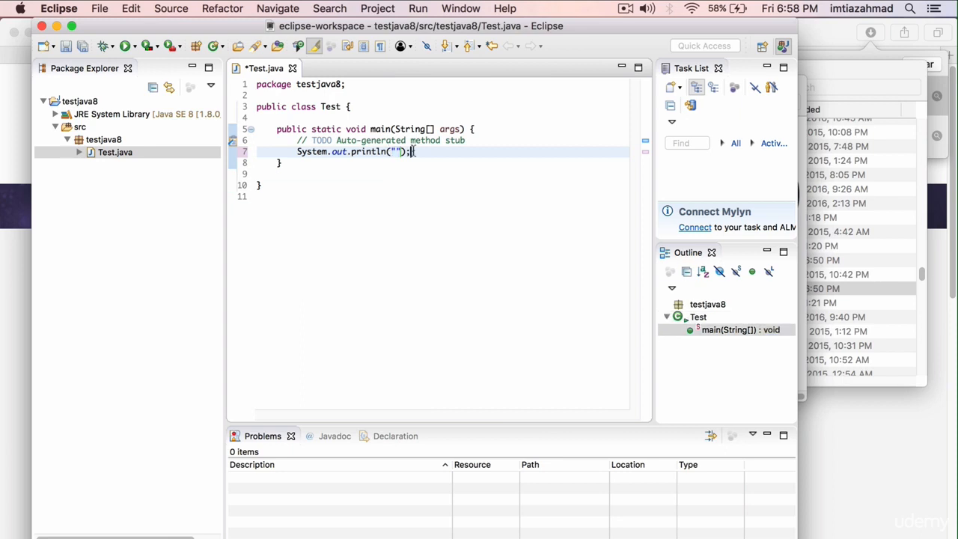
key("Right")
type("Hello WOrld")
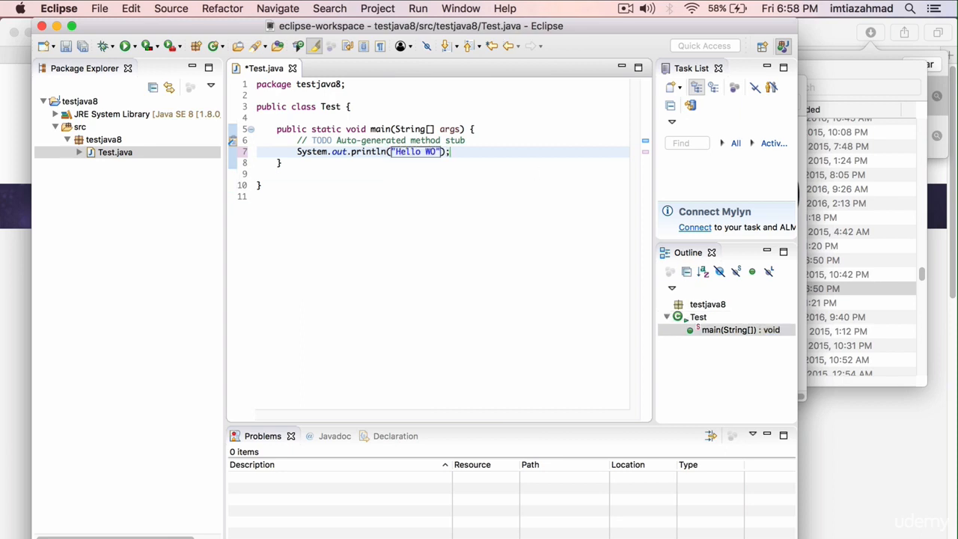
key("super+s")
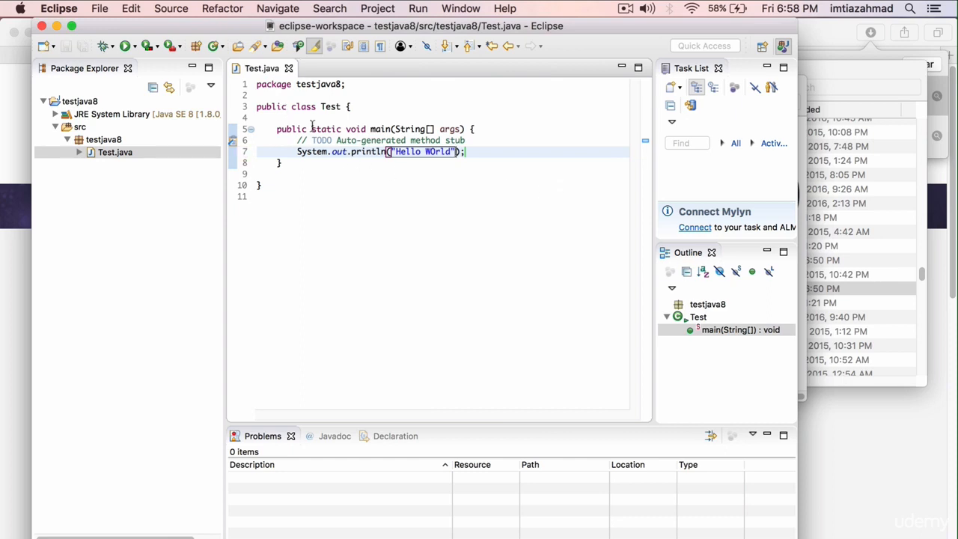
Run the Test class as a Java application and check the text it prints to the console.
left_click(126, 48)
left_click_drag(307, 469, 230, 464)
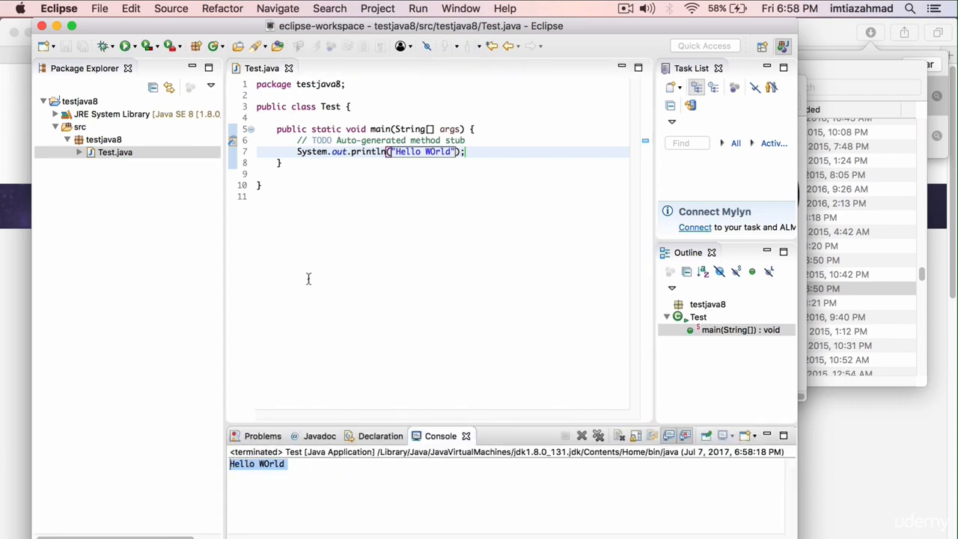
left_click(292, 186)
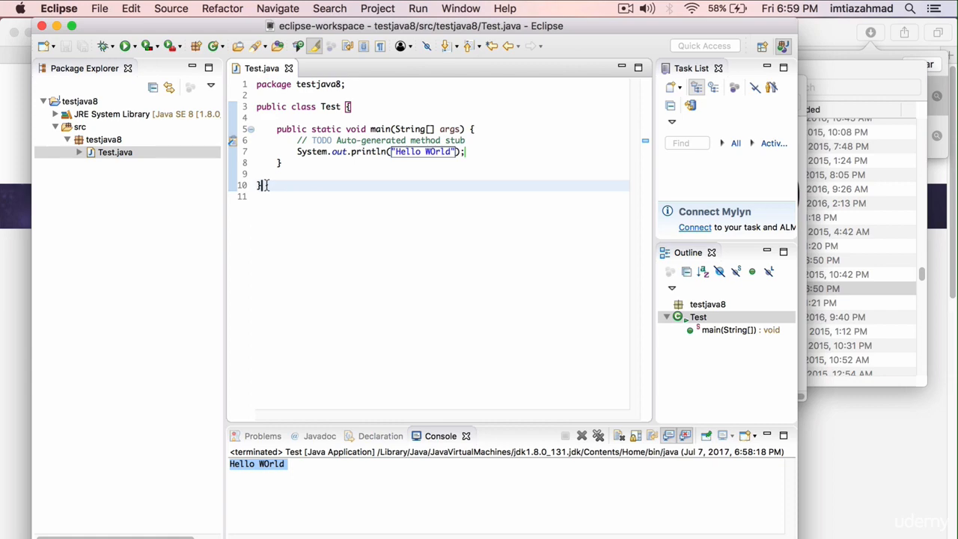
Switch to Terminal and check the active Java version with java -version.
left_click(499, 538)
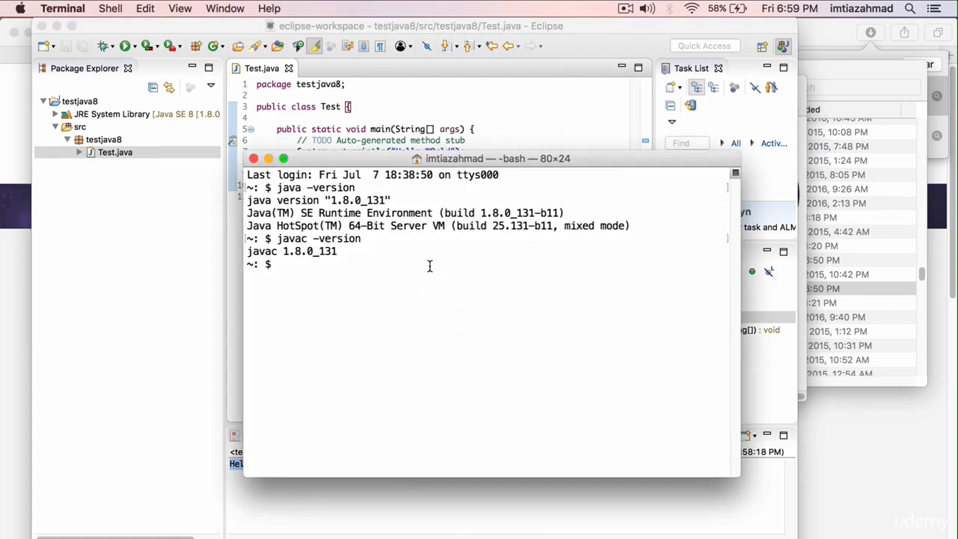
type("java -version")
key("Return")
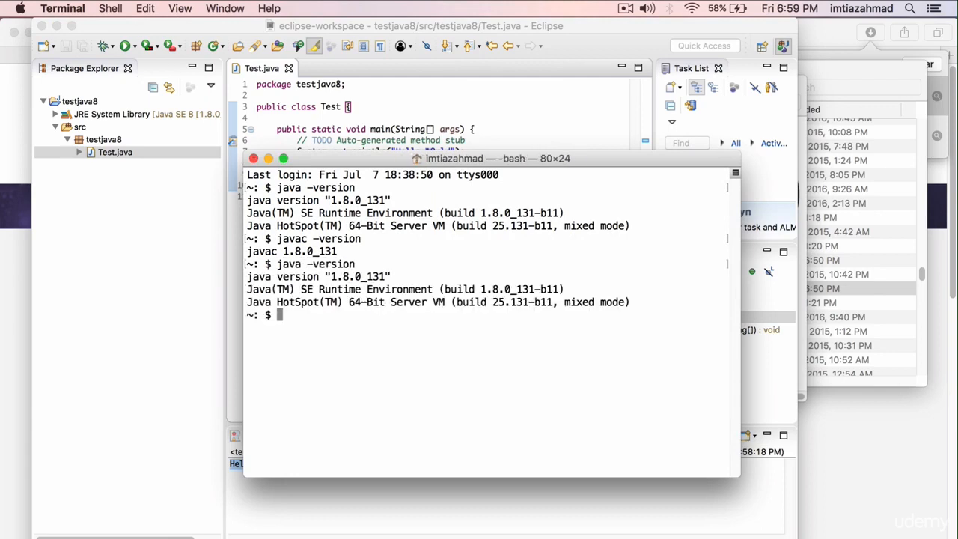
left_click_drag(331, 277, 387, 276)
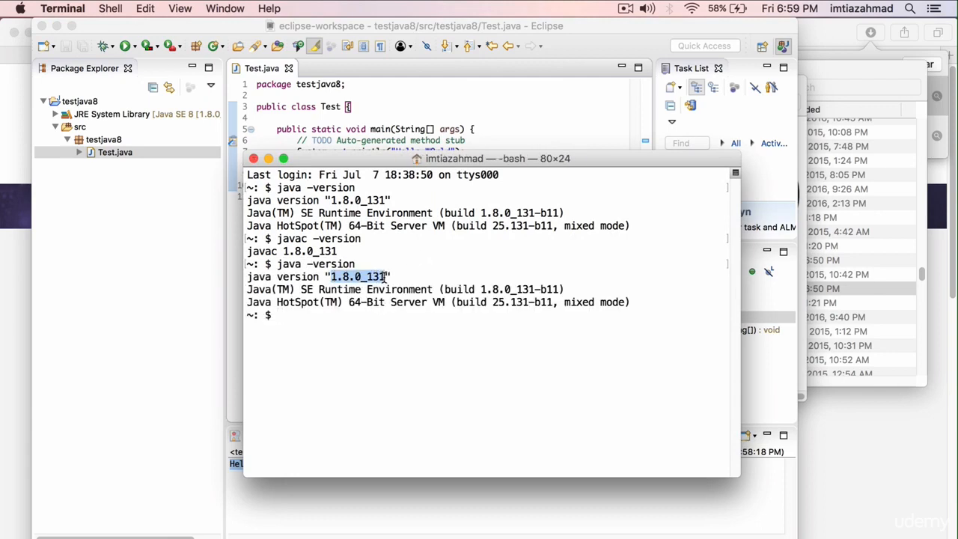
left_click(304, 314)
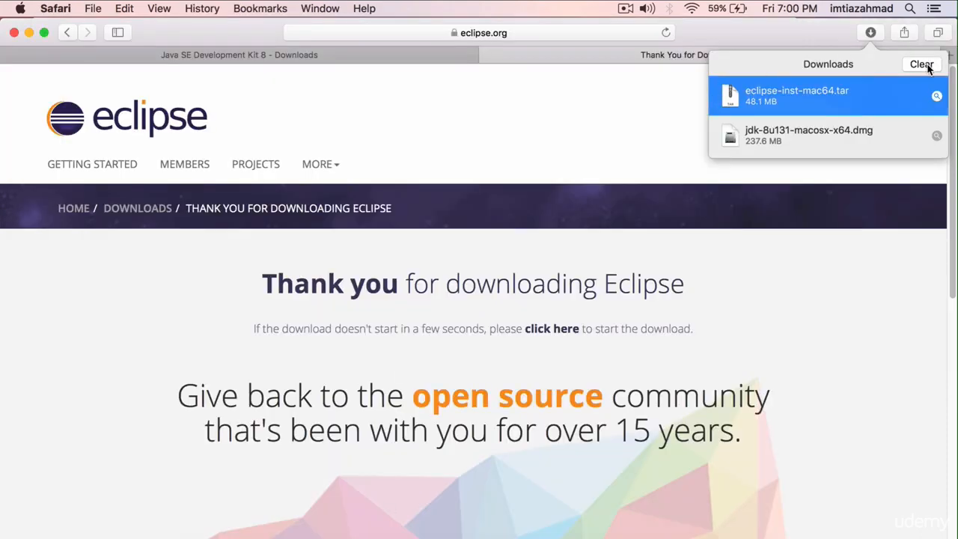
left_click(923, 64)
left_click(949, 54)
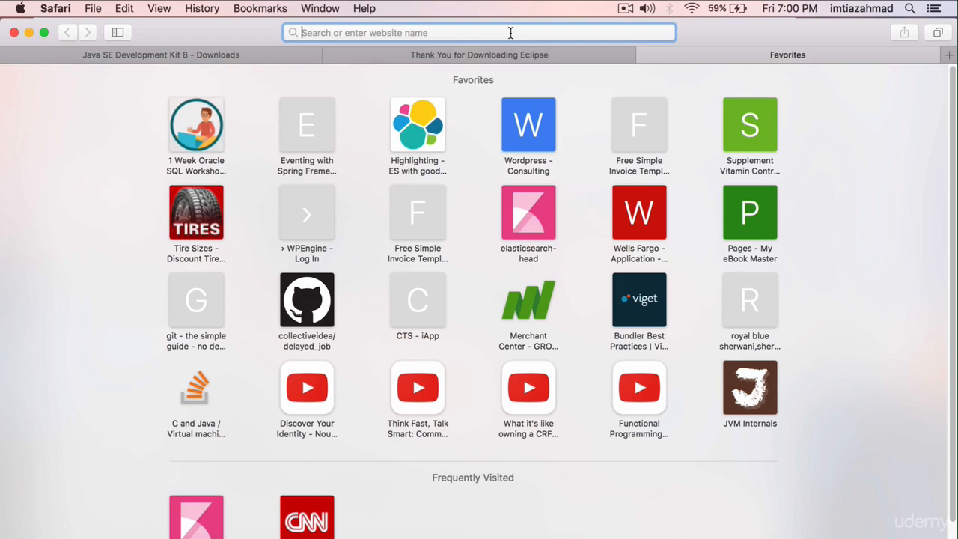
type("http")
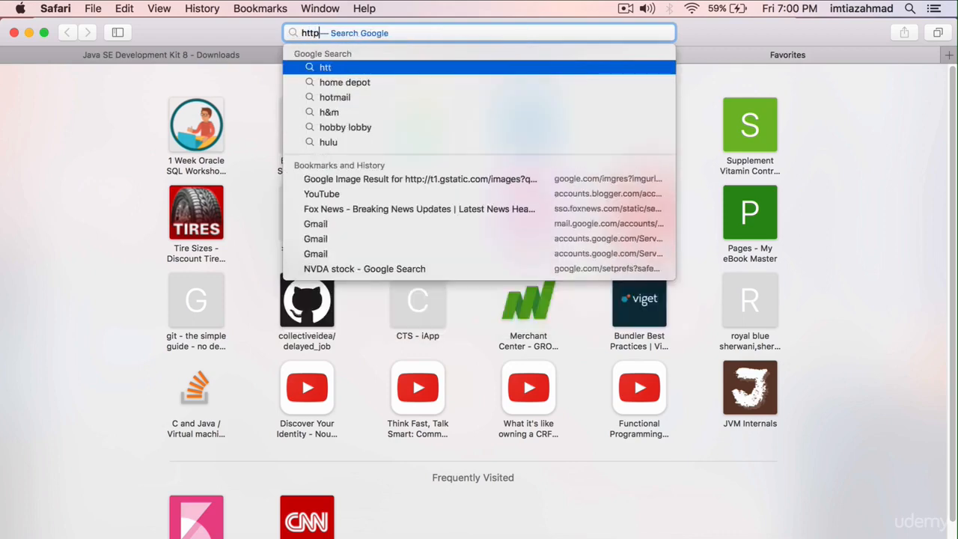
type("://j")
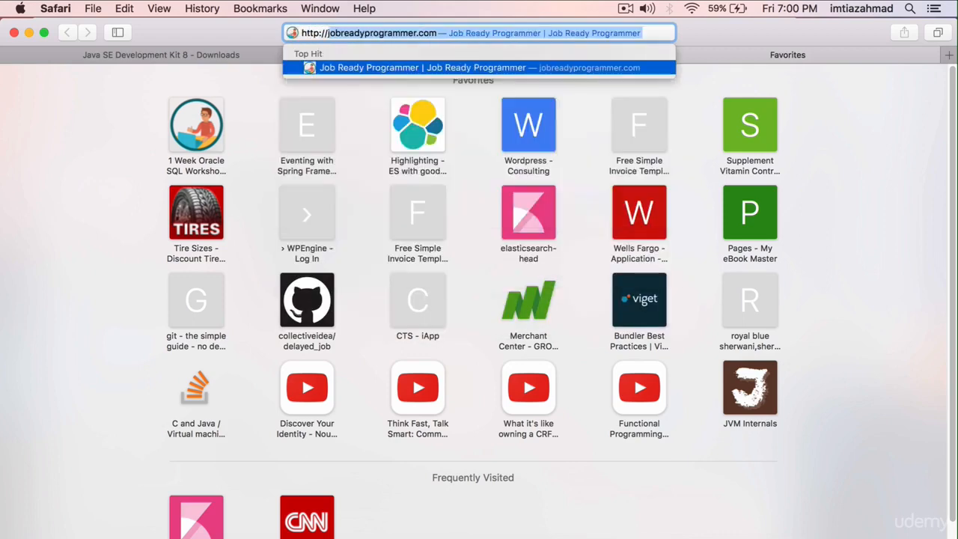
type("dk.java.net/9/")
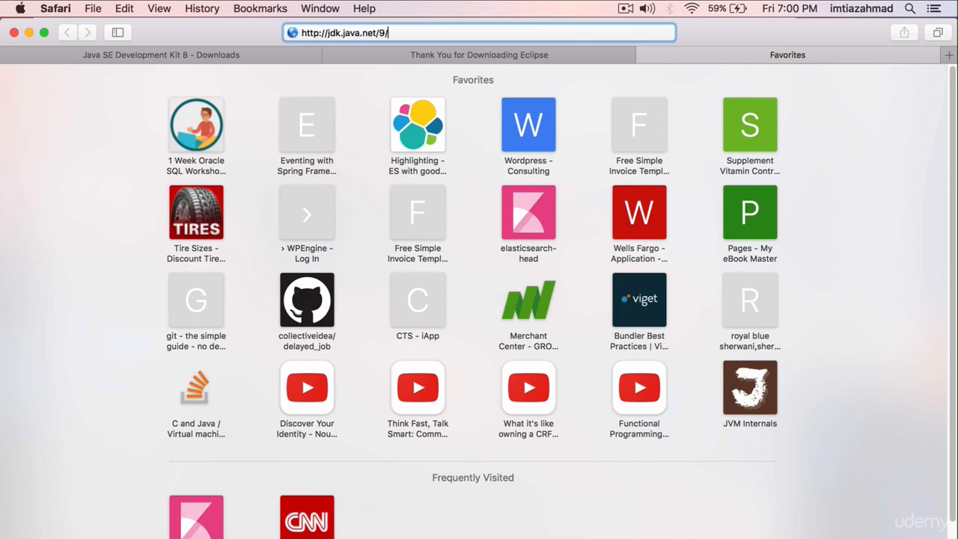
key("Return")
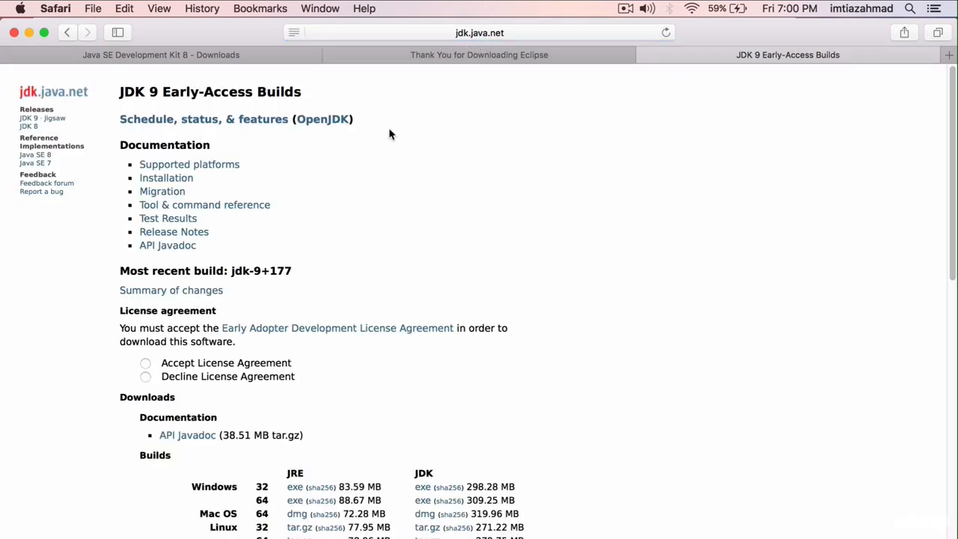
Accept the JDK 9 Early-Access license agreement and download the 64-bit Mac OS JDK build as a dmg.
left_click_drag(163, 92, 285, 93)
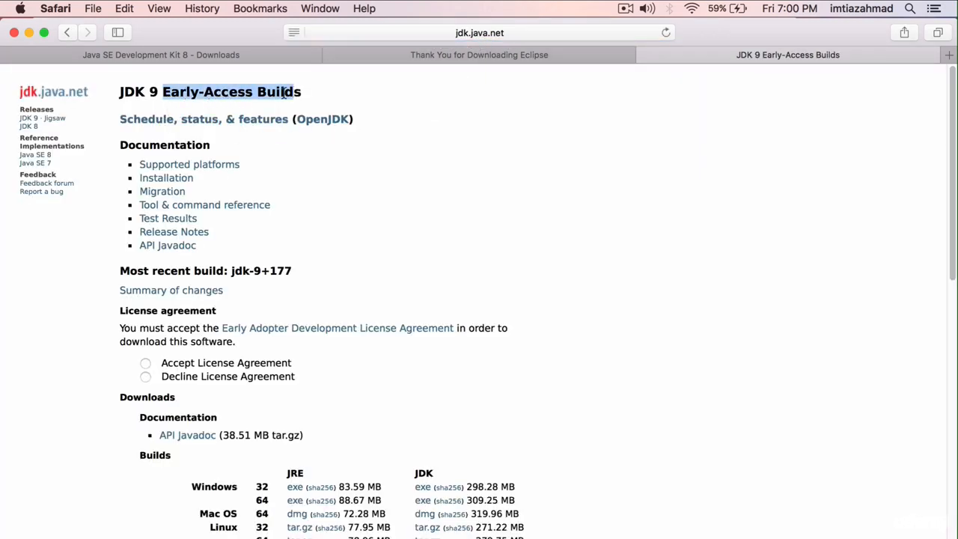
left_click(147, 93)
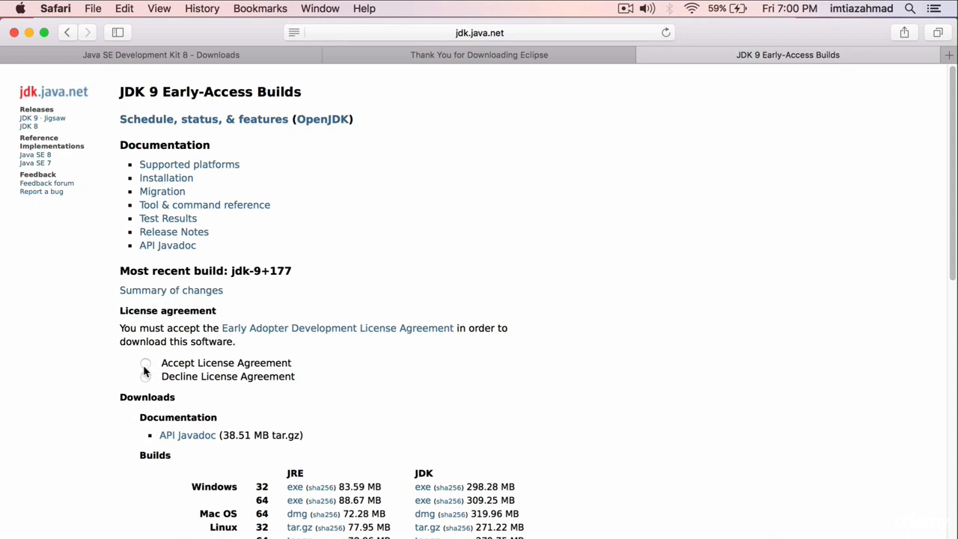
left_click(145, 364)
scroll(248, 330, "down", 3)
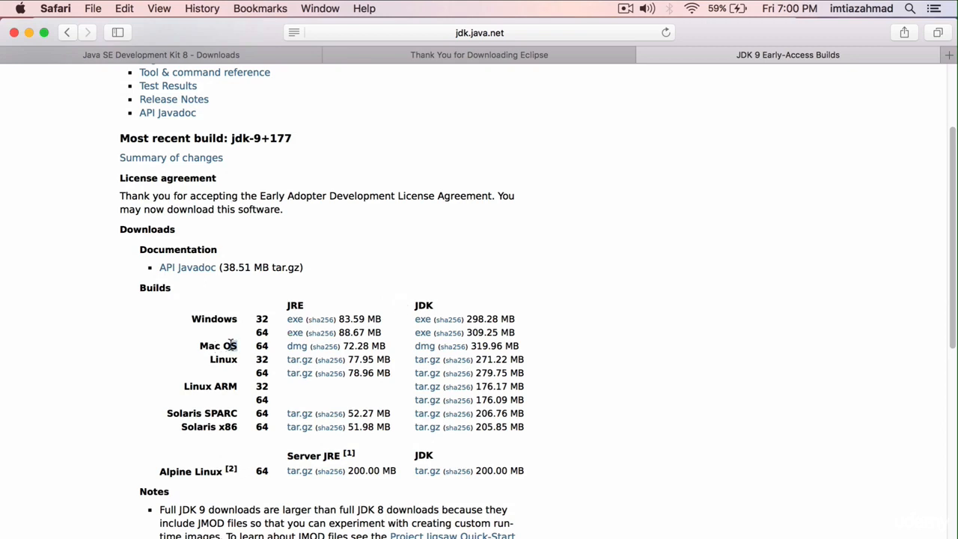
left_click_drag(236, 345, 199, 345)
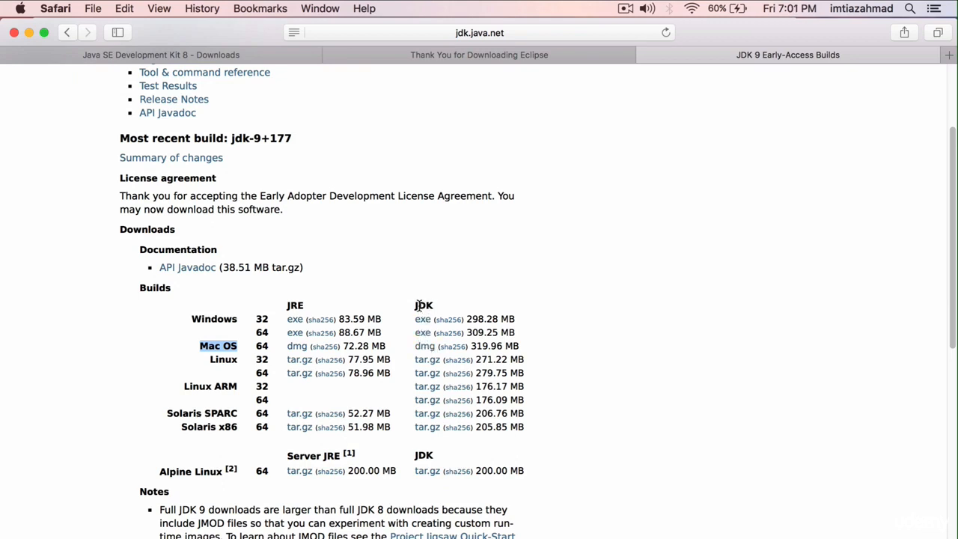
double_click(419, 305)
left_click(425, 349)
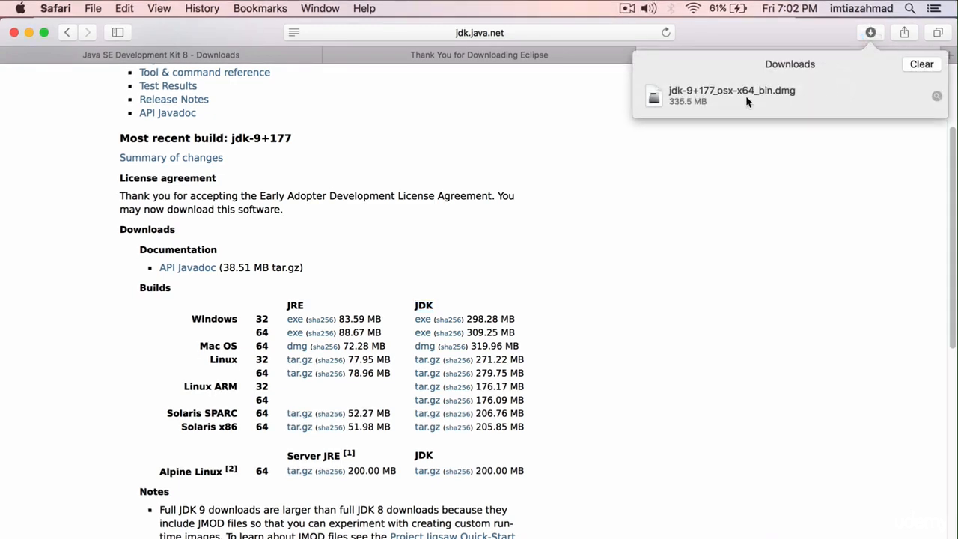
Open the downloaded jdk-9+177_osx-x64_bin.dmg disk image and locate the JDK 9.pkg installer inside it.
double_click(741, 96)
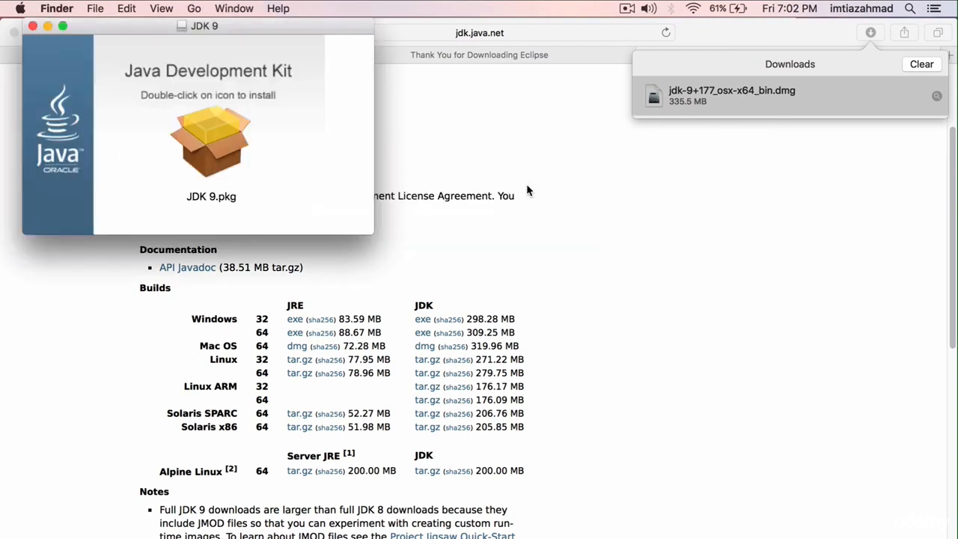
left_click_drag(212, 28, 251, 44)
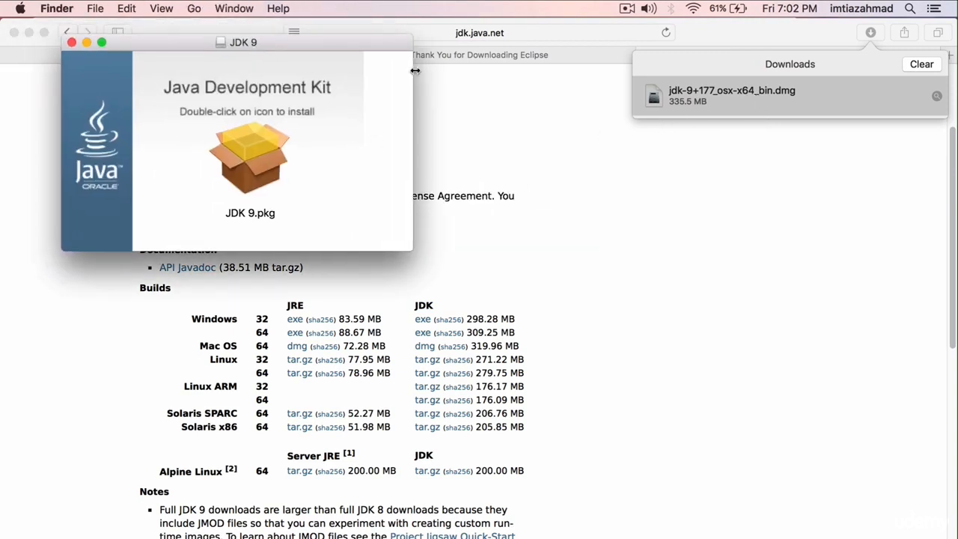
left_click(255, 168)
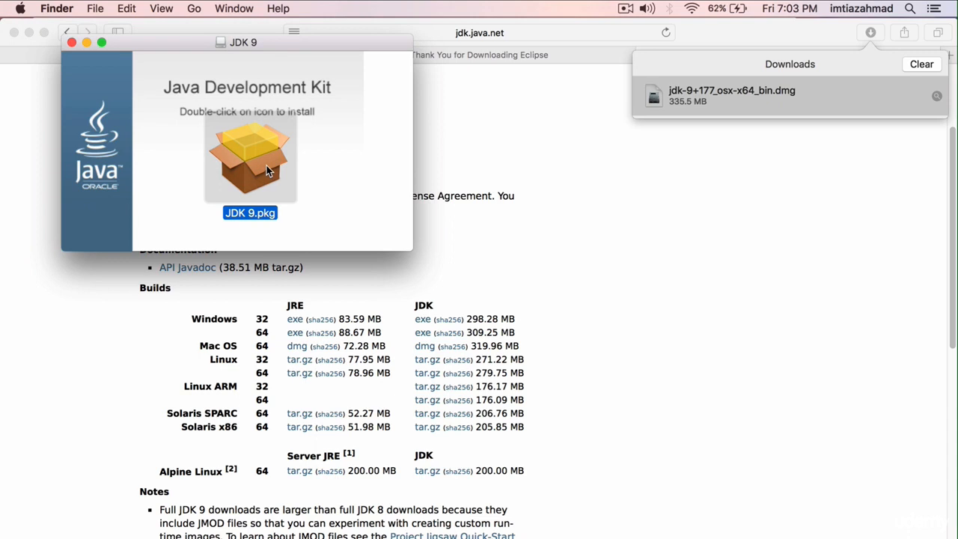
left_click(530, 195)
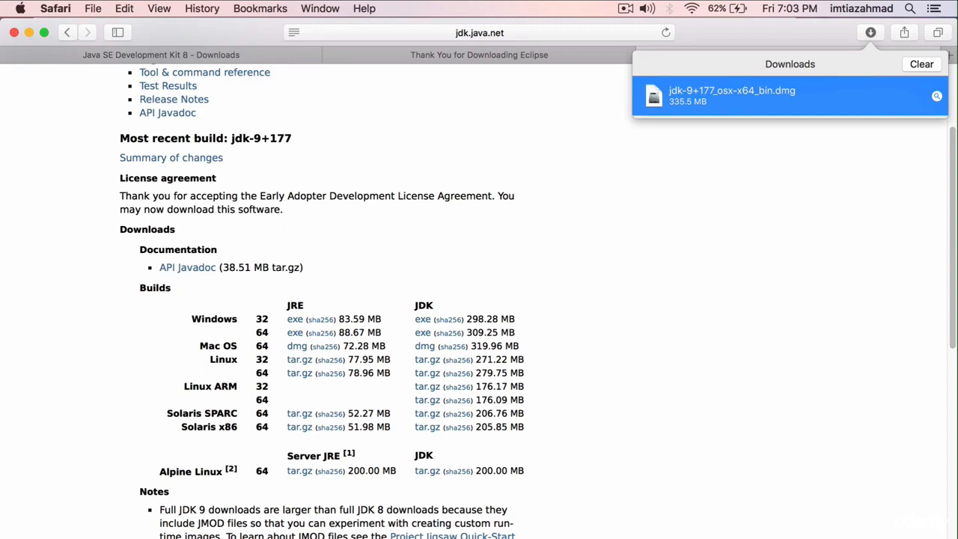
Switch back to Eclipse and exit it, confirming the exit.
key("super+Tab")
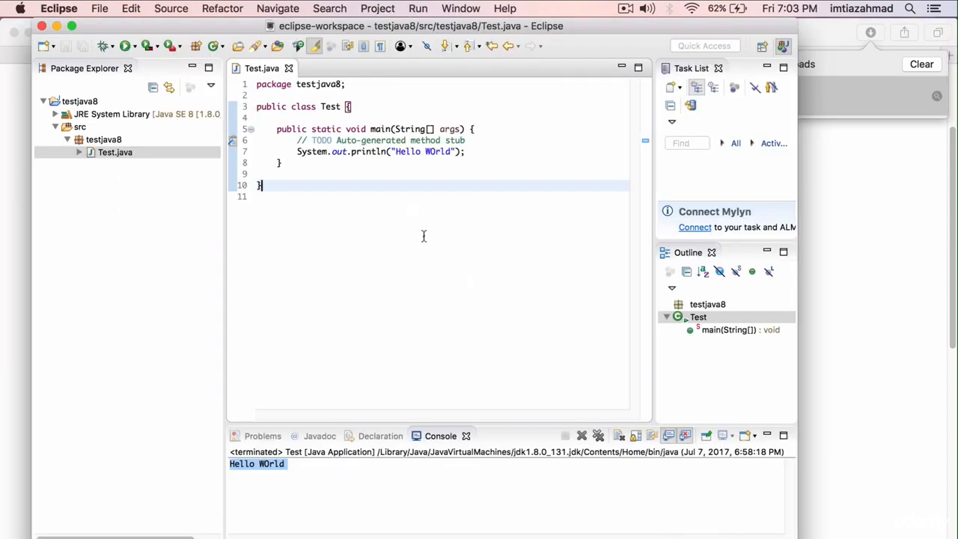
left_click(305, 196)
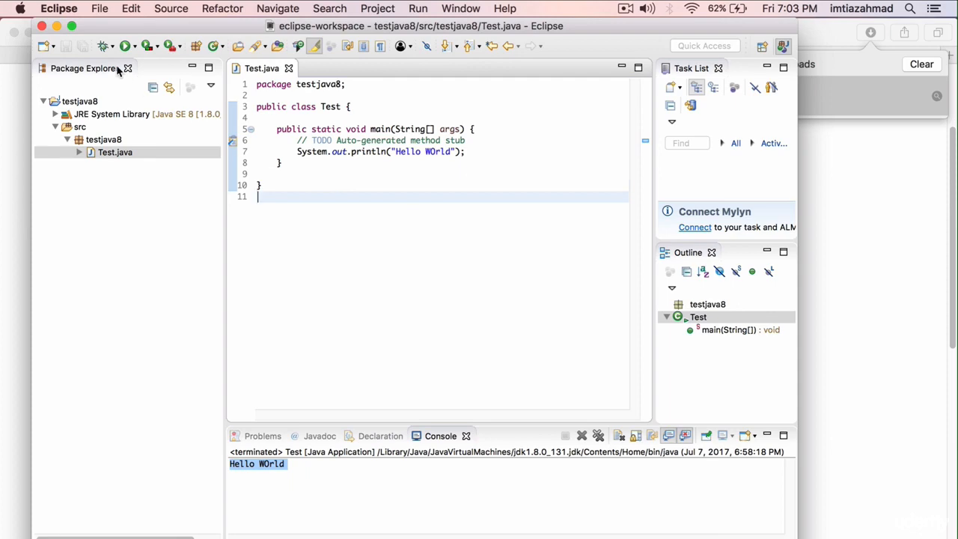
left_click(41, 27)
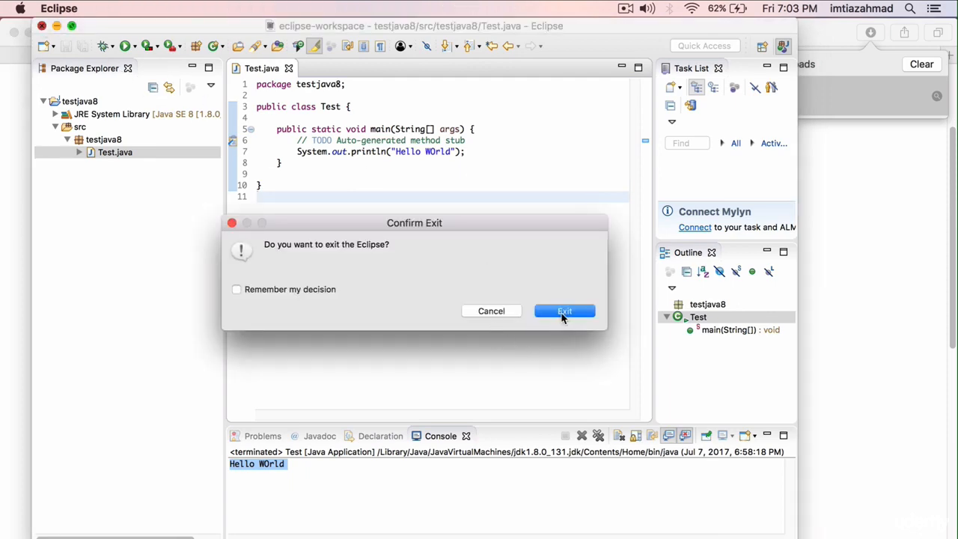
left_click(565, 310)
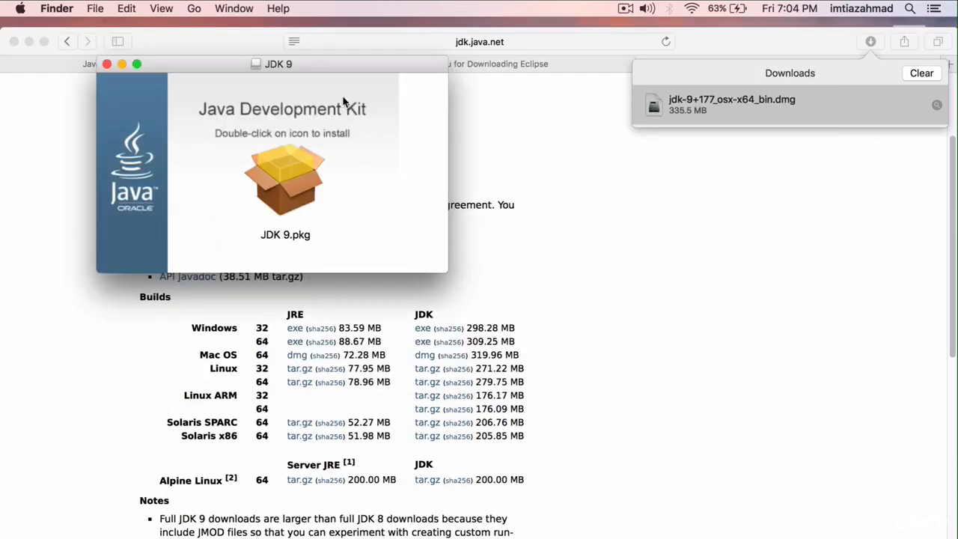
Run the standard installation of JDK 9 from JDK 9.pkg, authorizing it with the account password, and move the installer to the Trash.
left_click_drag(314, 67, 313, 72)
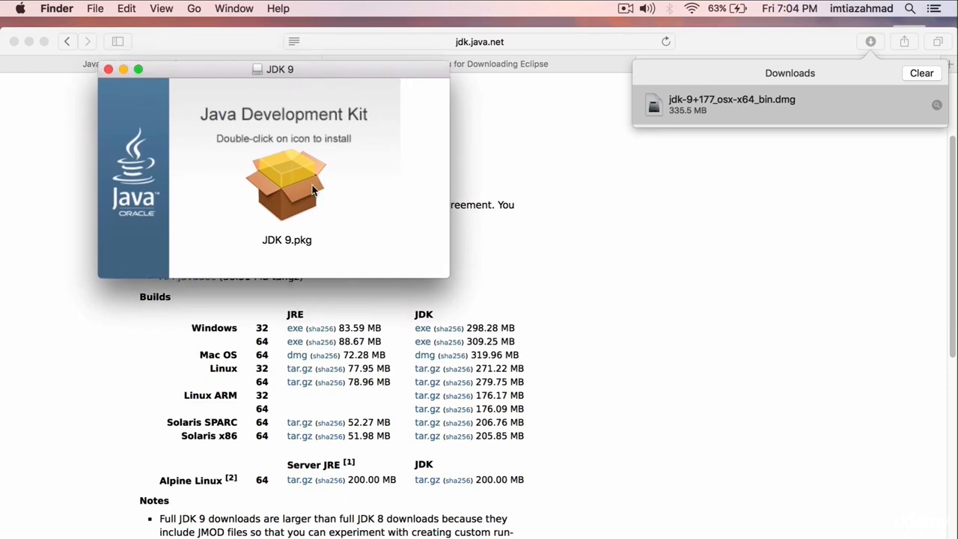
double_click(295, 201)
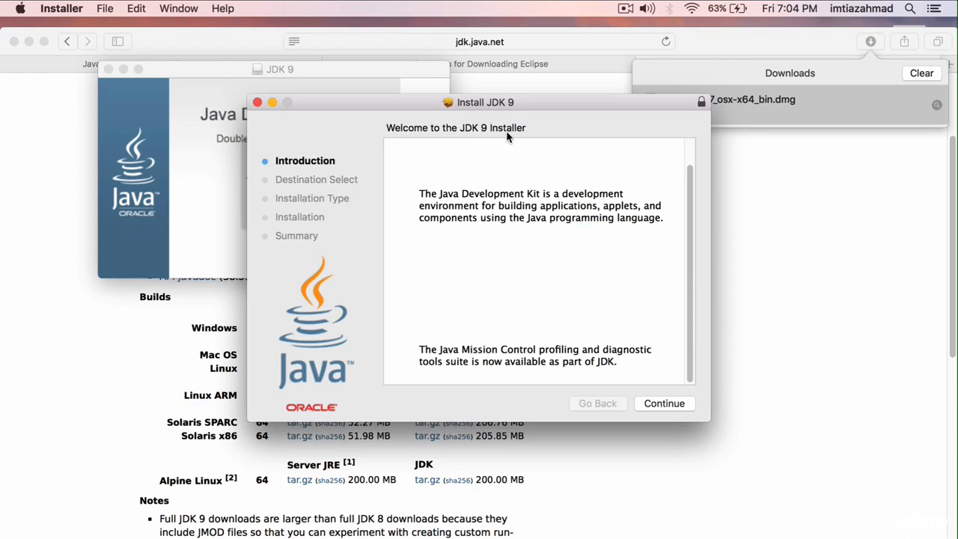
left_click(666, 404)
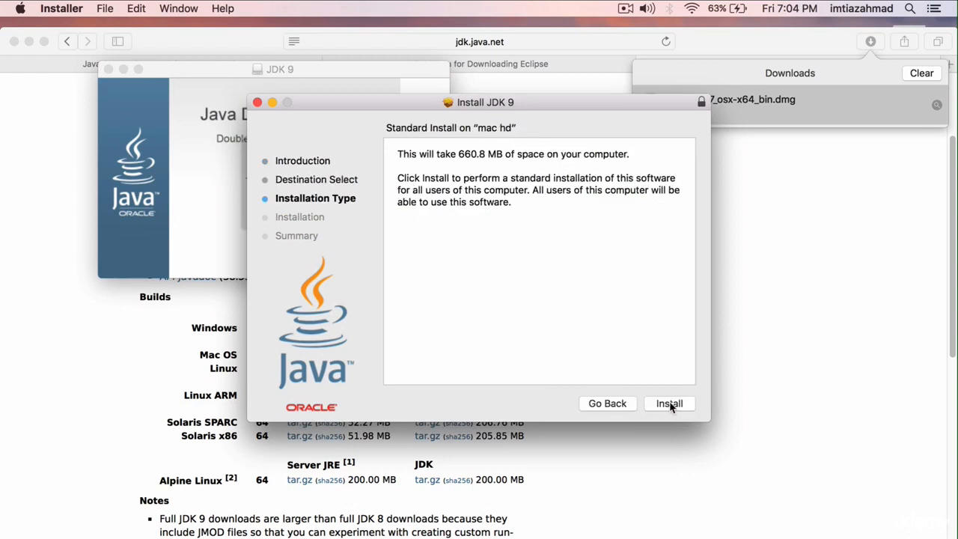
left_click(670, 404)
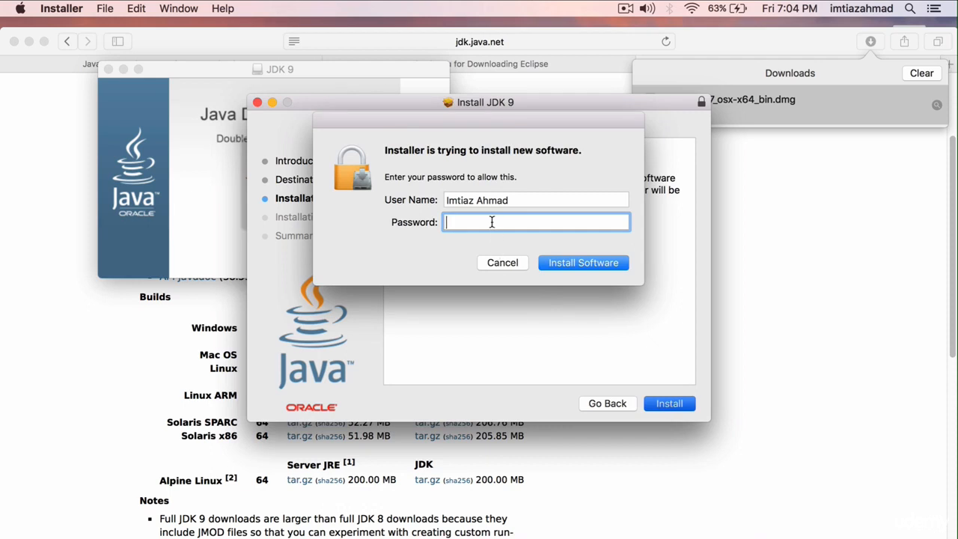
type("********")
left_click(574, 262)
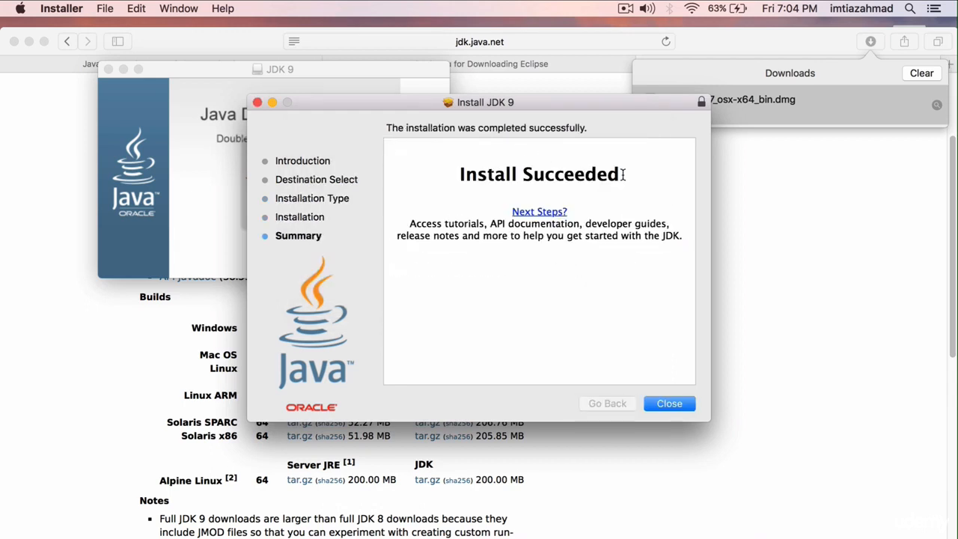
left_click(652, 403)
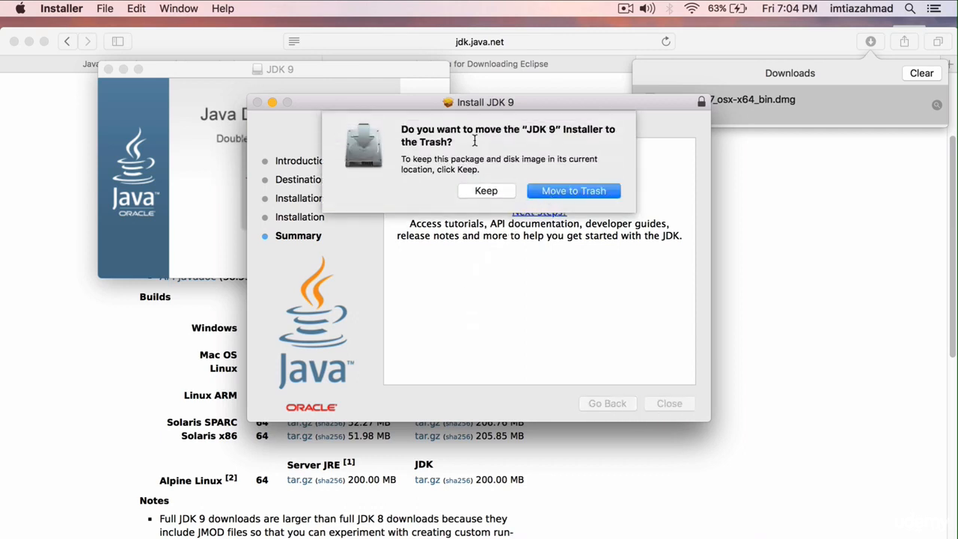
left_click(560, 185)
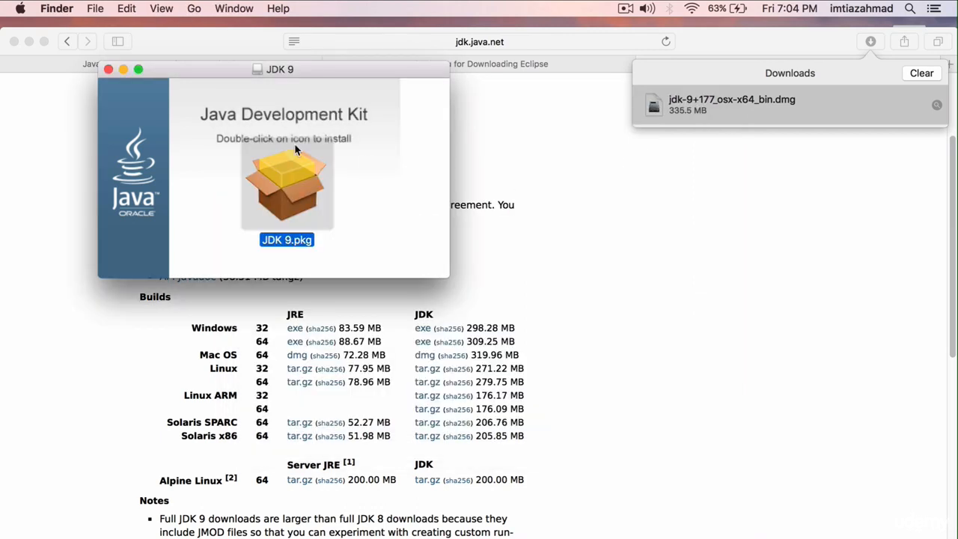
Close the JDK 9 disk image, java-oxygen and Downloads folder windows, and clear Safari's downloads list.
left_click(108, 69)
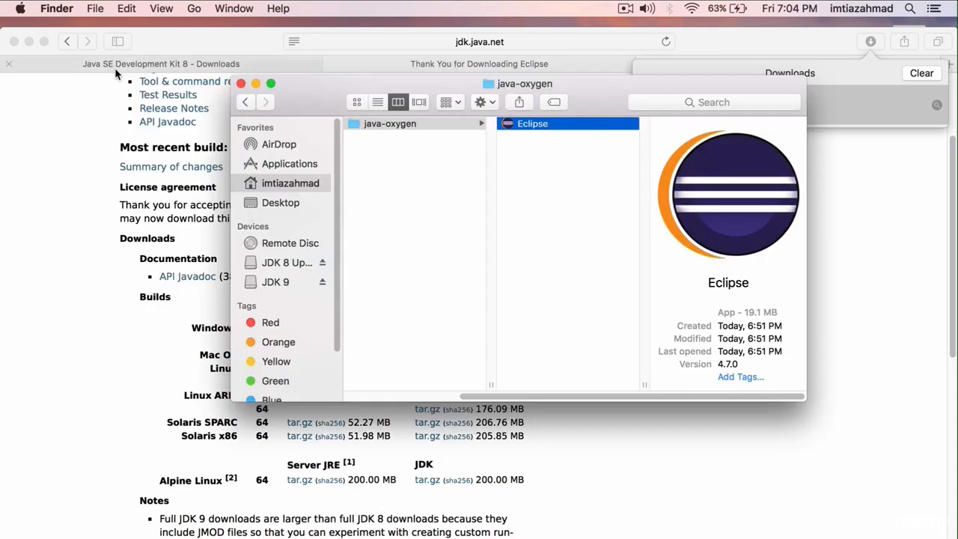
left_click(241, 83)
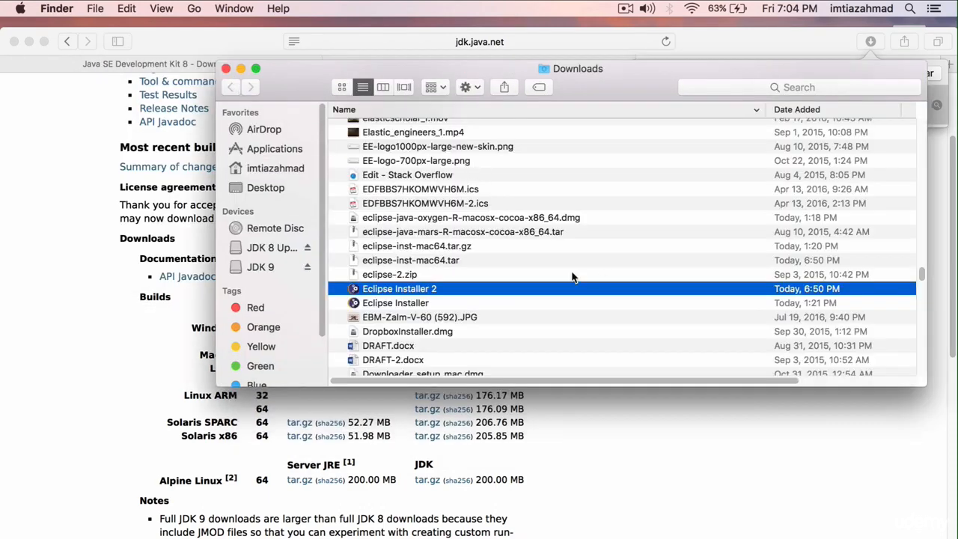
left_click(225, 69)
left_click(497, 209)
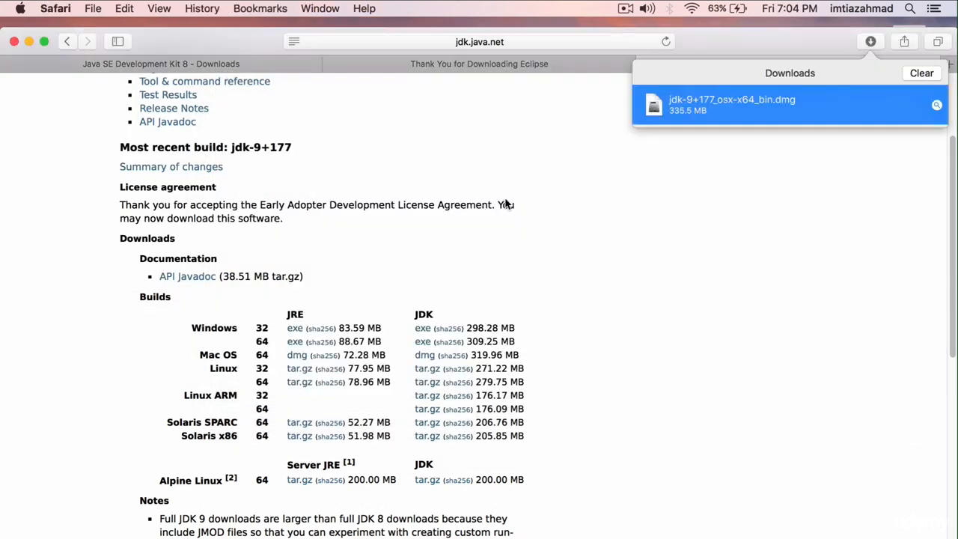
left_click(921, 73)
Switch to Terminal and check the active Java runtime with java -version.
left_click(538, 538)
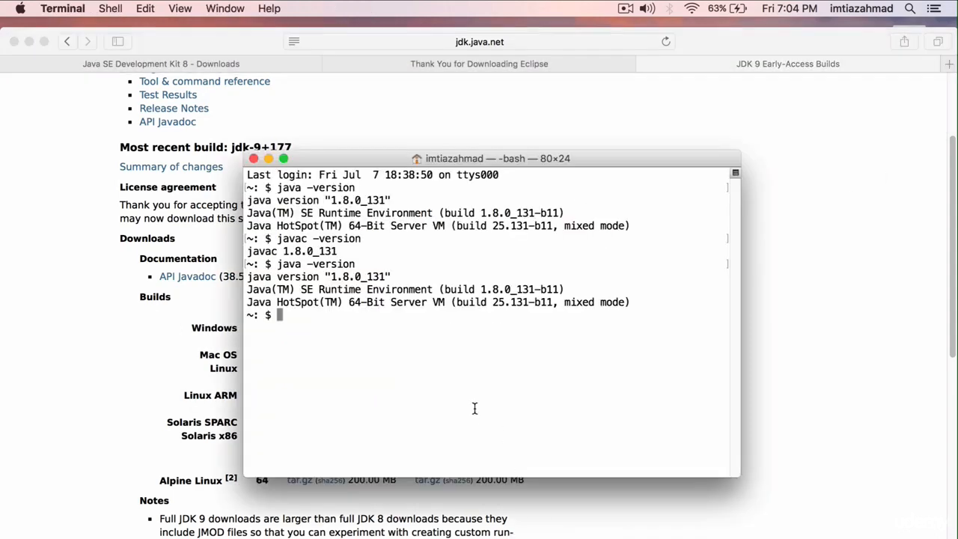
type("java -version")
key("Return")
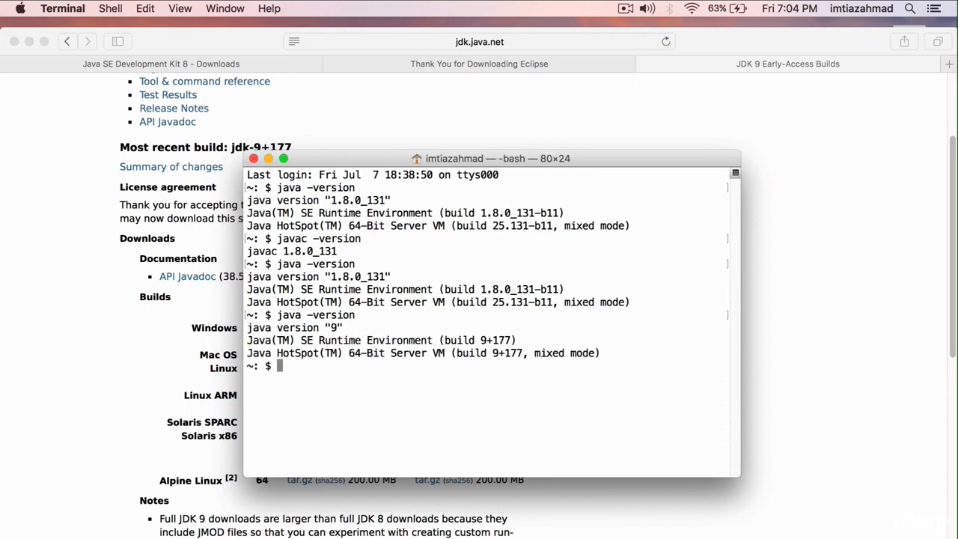
left_click_drag(248, 328, 326, 328)
left_click(326, 328)
Check the active Java compiler with javac -version.
type("javac -version")
key("Return")
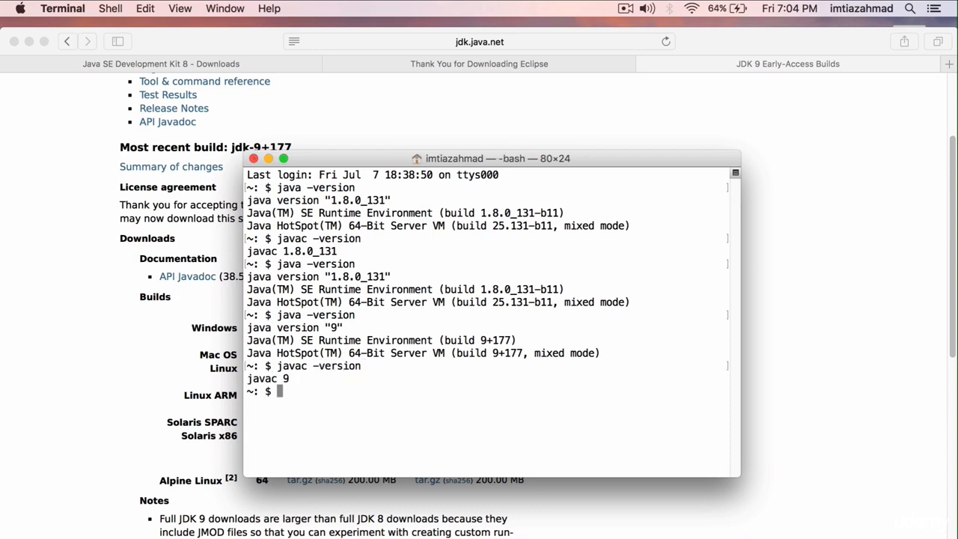
left_click_drag(297, 383, 247, 378)
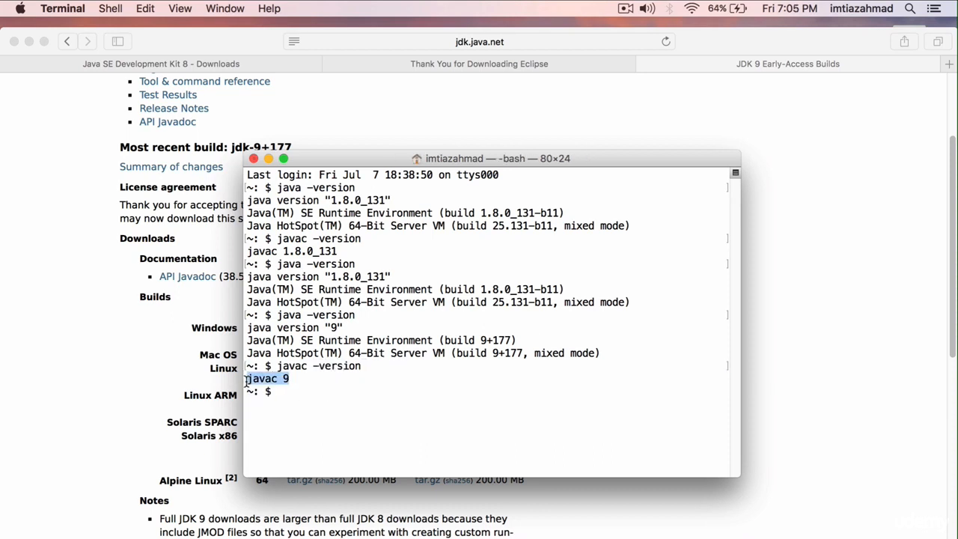
left_click(286, 382)
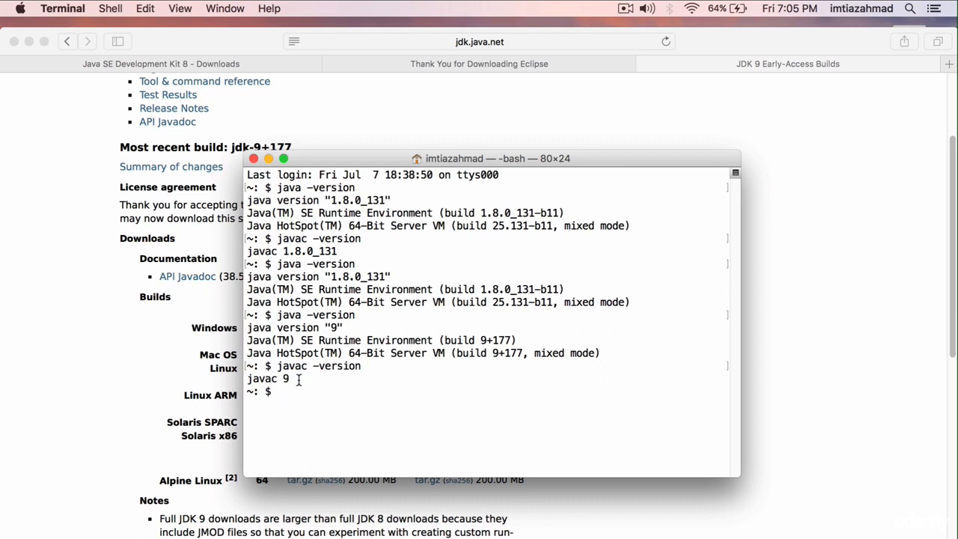
left_click_drag(448, 164, 451, 148)
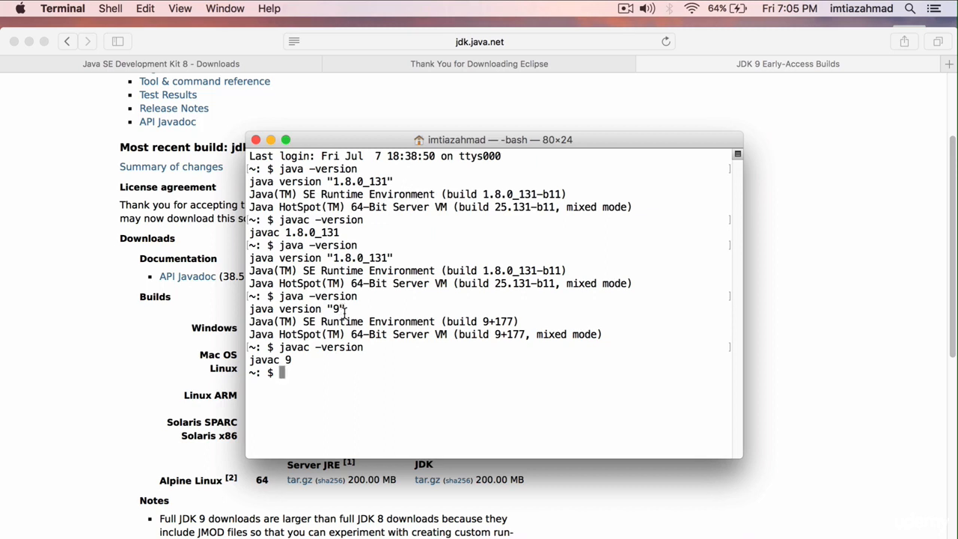
Launch Eclipse from the java-oxygen folder inside the home folder's eclipse directory, using the suggested eclipse-workspace directory.
left_click(224, 538)
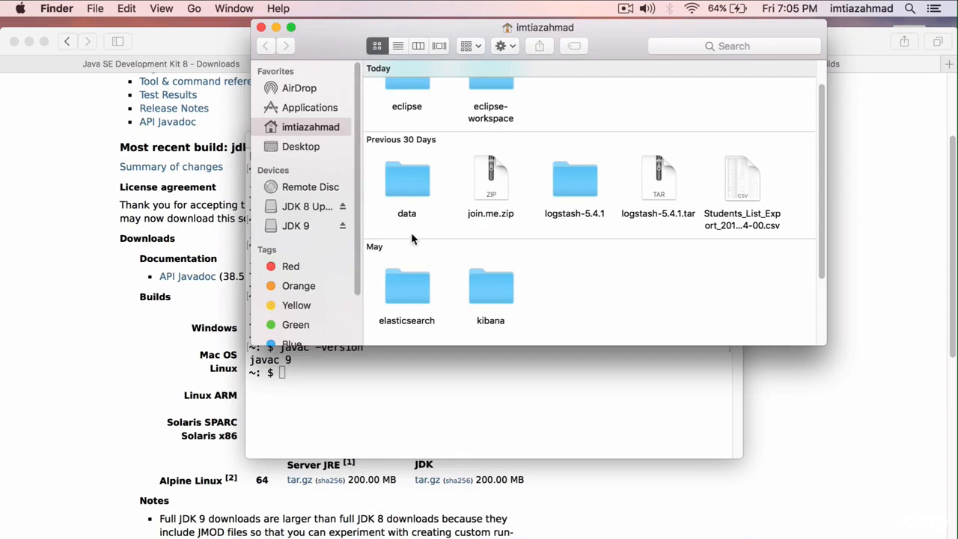
scroll(411, 238, "up", 3)
double_click(404, 111)
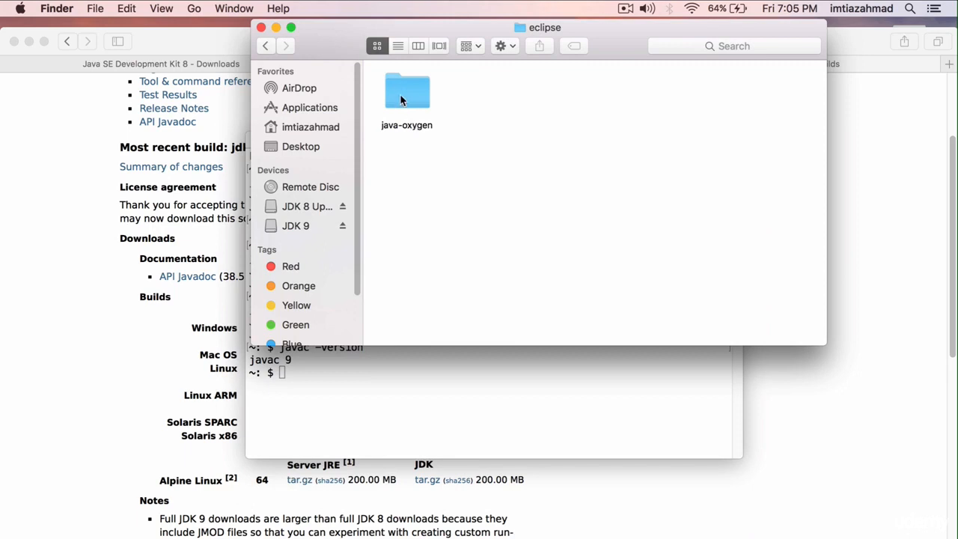
double_click(405, 94)
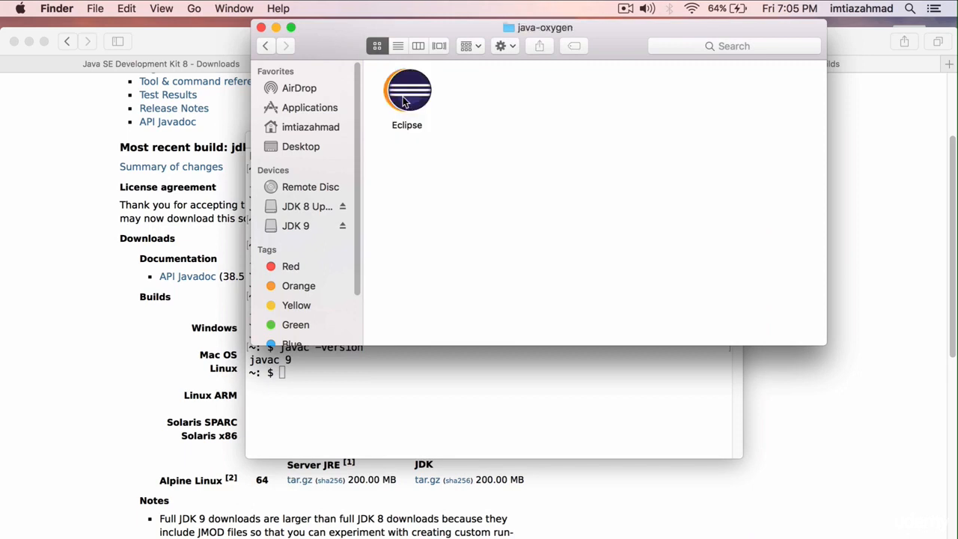
left_click(408, 101)
double_click(408, 89)
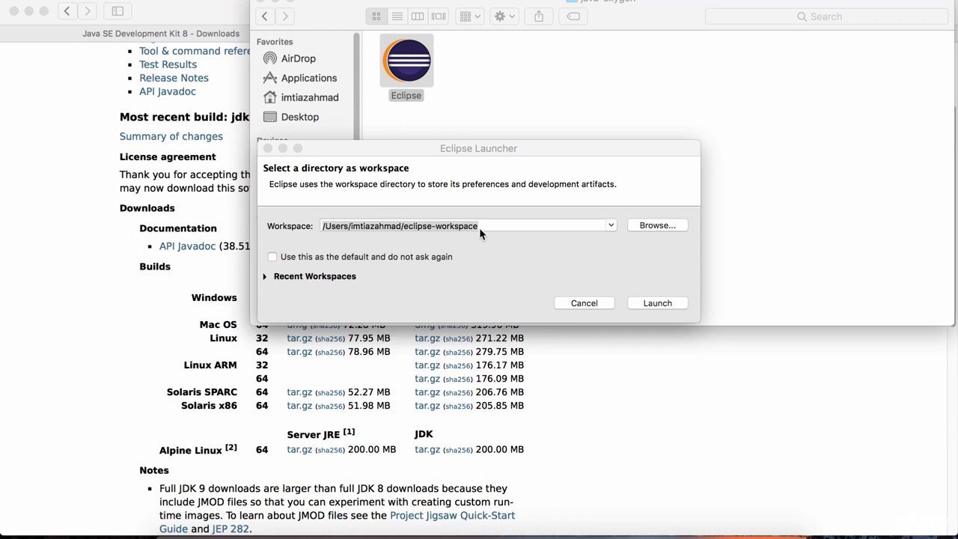
left_click(479, 228)
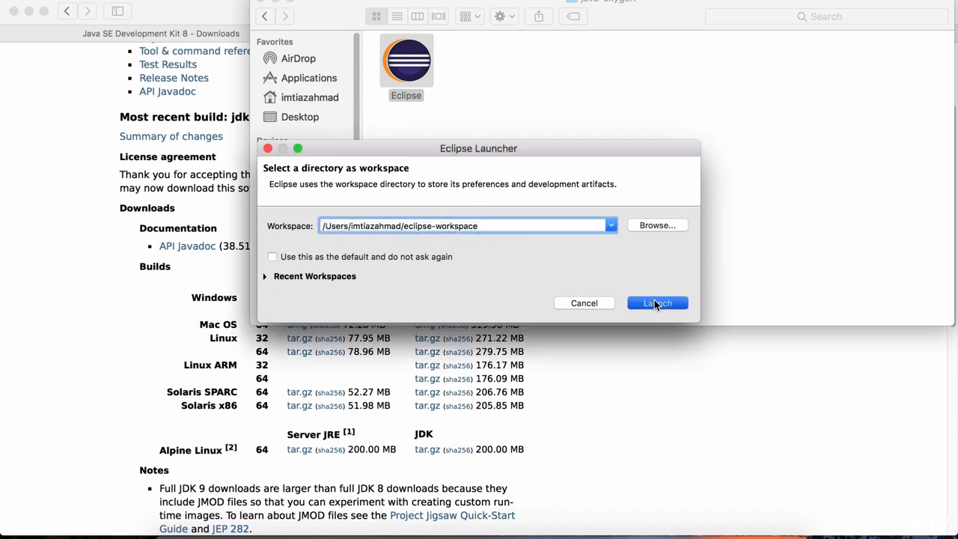
key("Return")
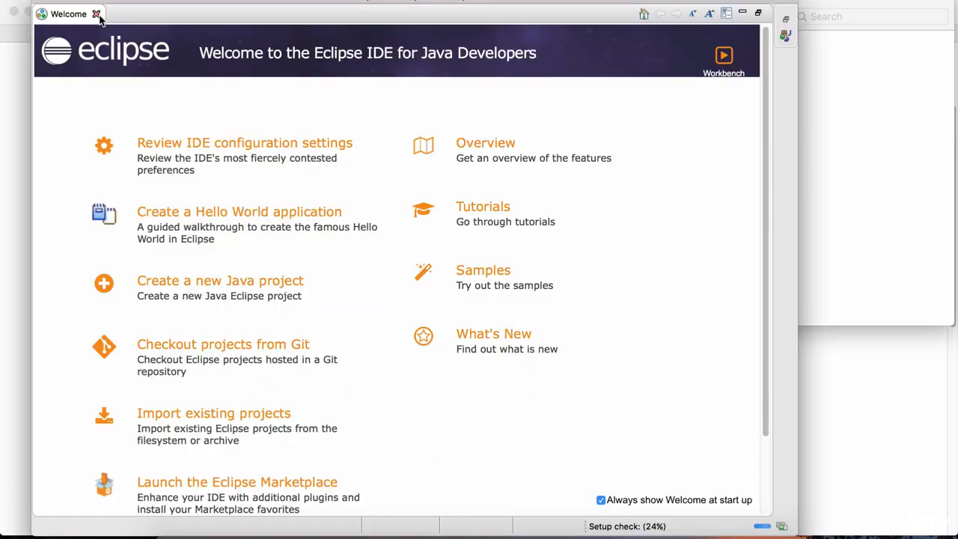
left_click(97, 15)
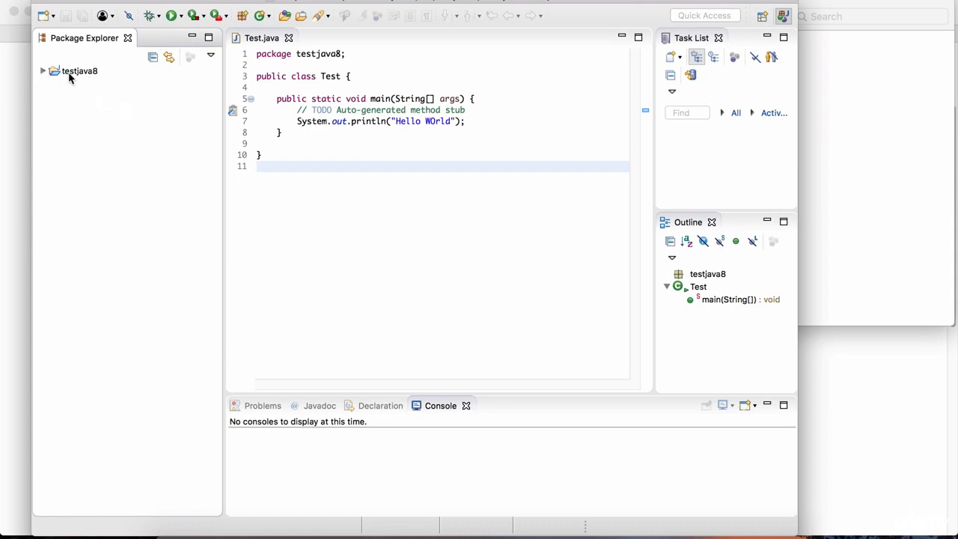
Examine which JRE System Library the testjava8 project uses, and collapse the project again.
left_click(42, 72)
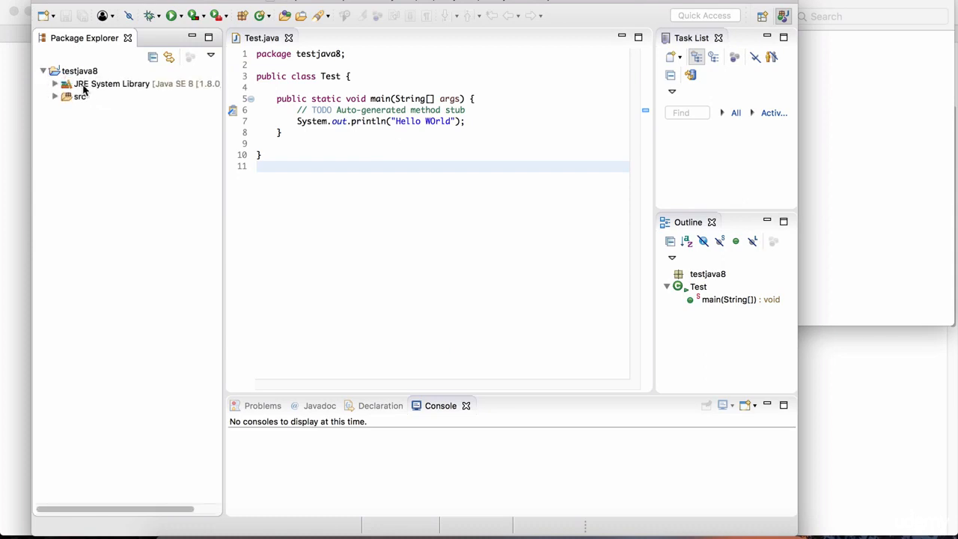
left_click(90, 88)
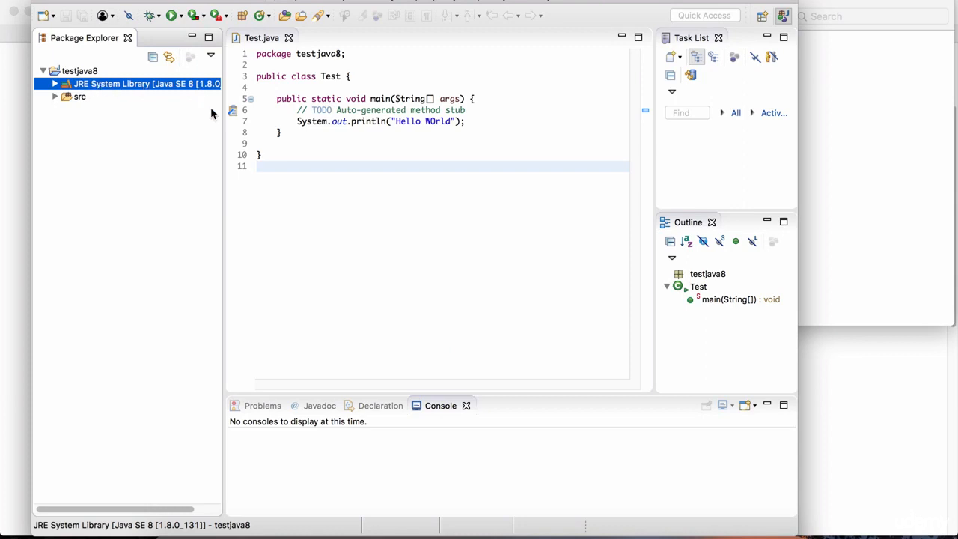
left_click_drag(223, 111, 266, 113)
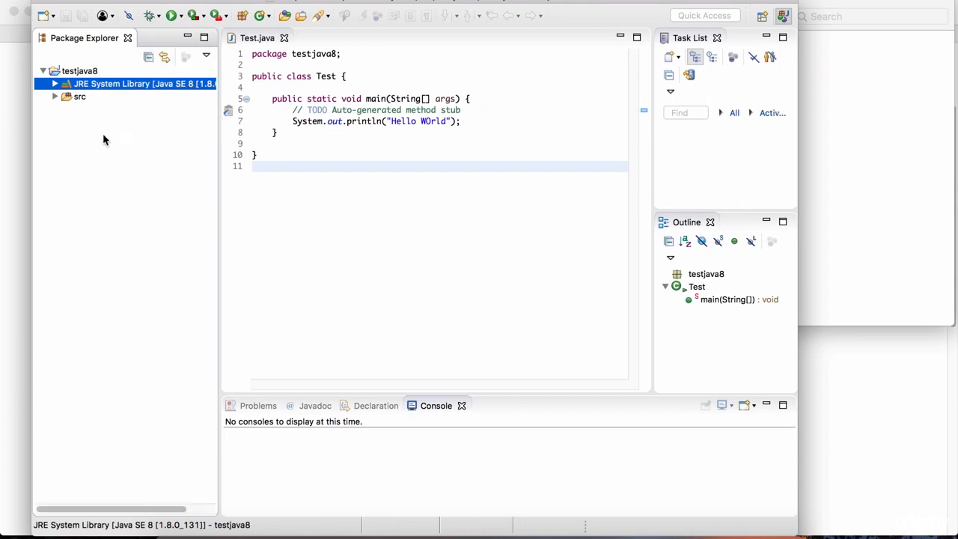
left_click(45, 73)
left_click(43, 72)
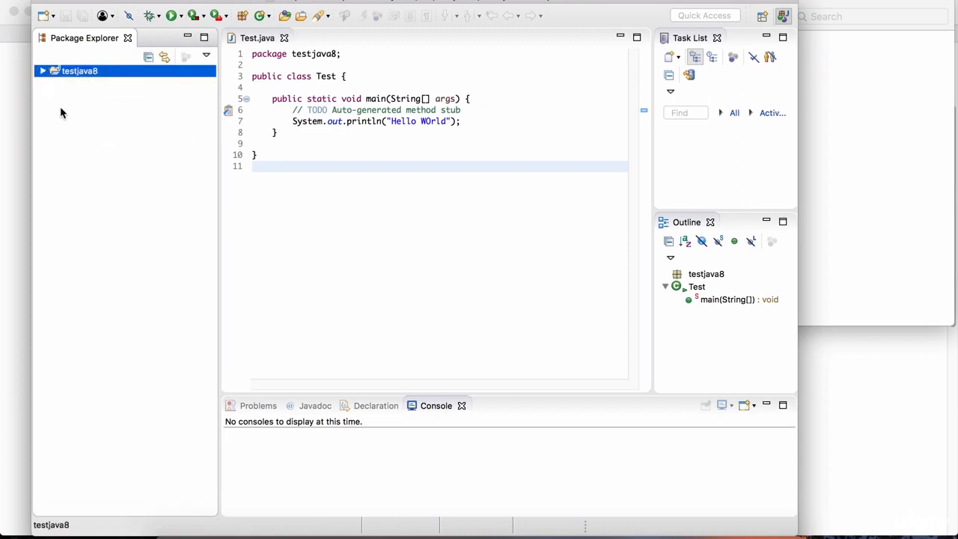
Start a new Java project in the workspace and name it testjava9.
right_click(87, 101)
mouse_move(135, 111)
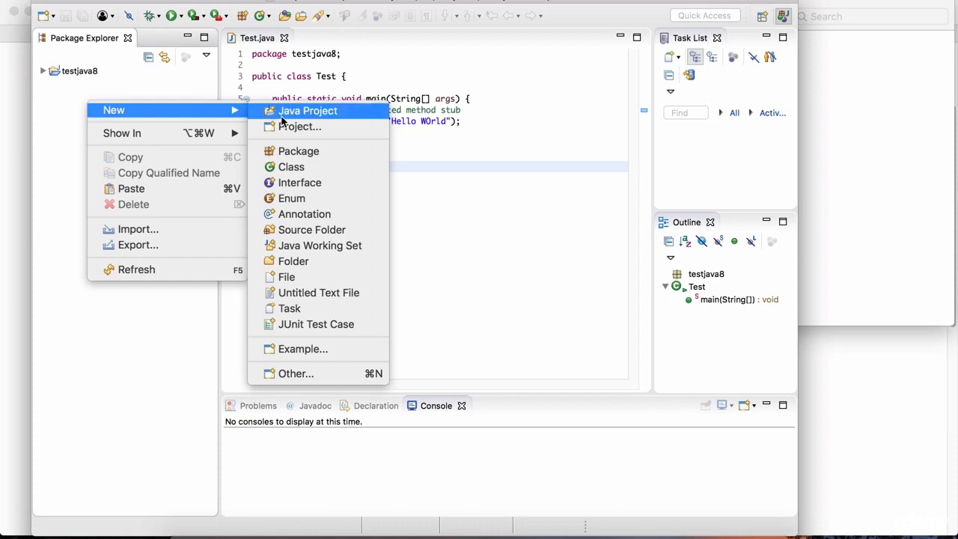
left_click(332, 114)
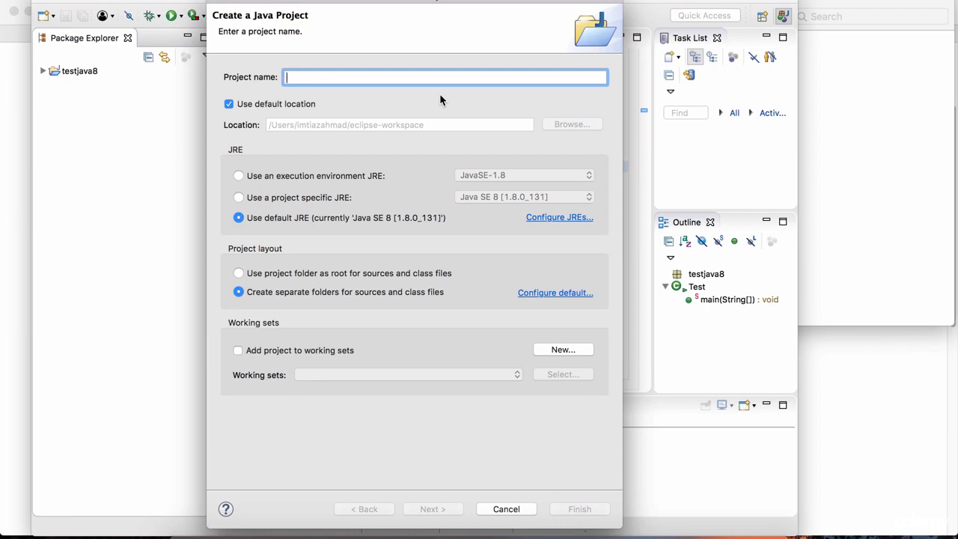
type("test")
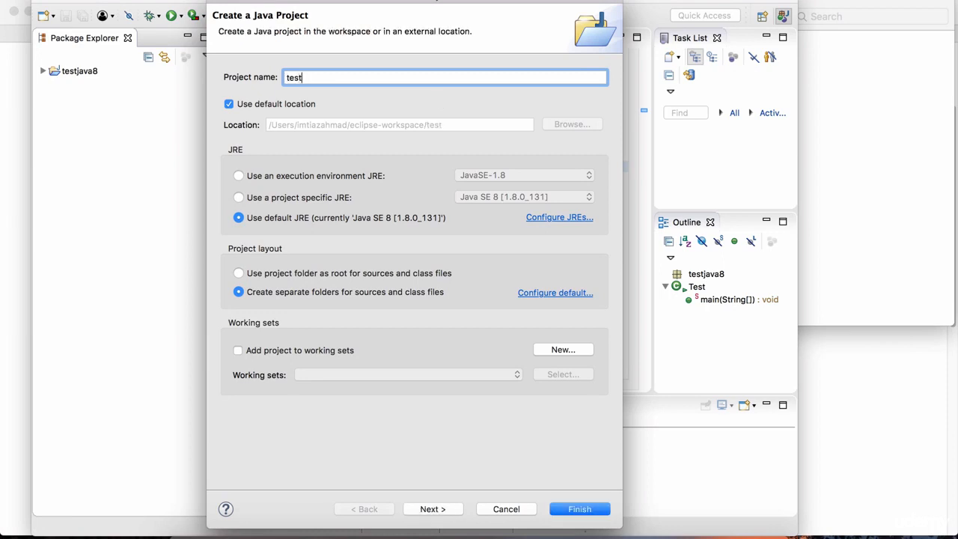
type("java9")
Search for installed JREs and apply Java SE 9 as the default, and finish creating the testjava9 project.
left_click(567, 219)
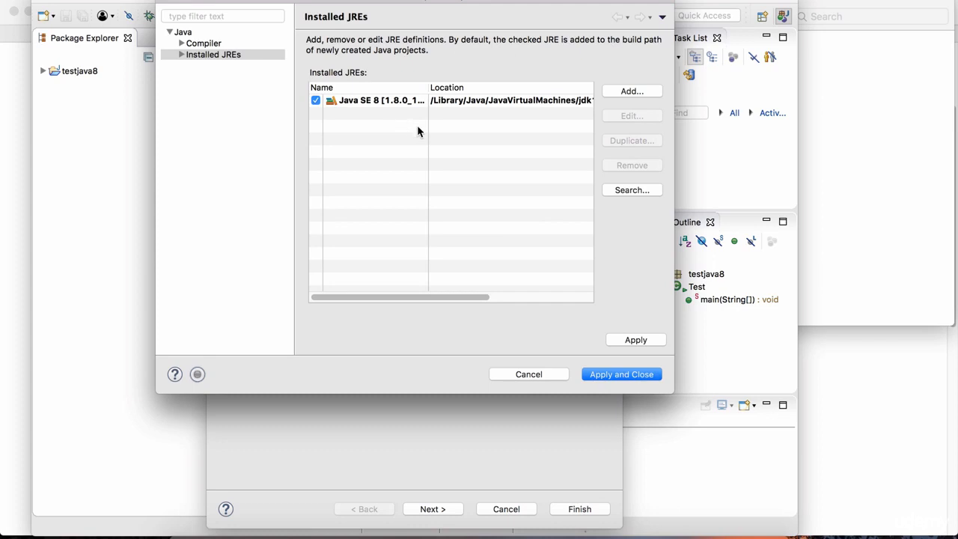
left_click(631, 191)
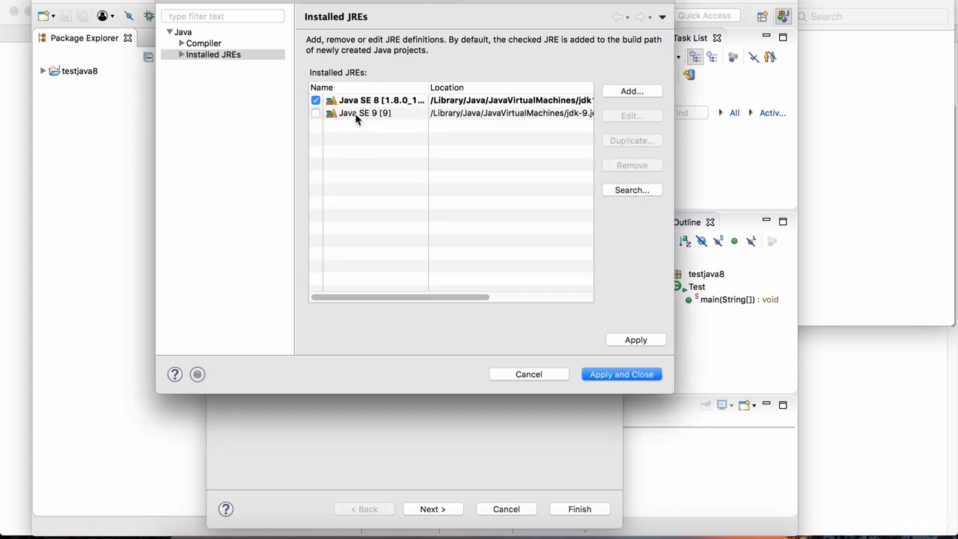
left_click(356, 116)
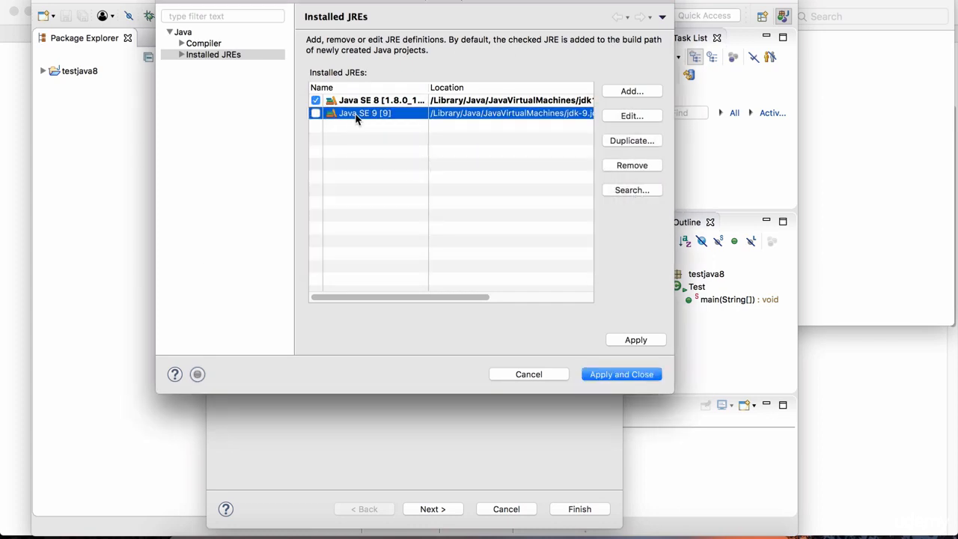
left_click(316, 114)
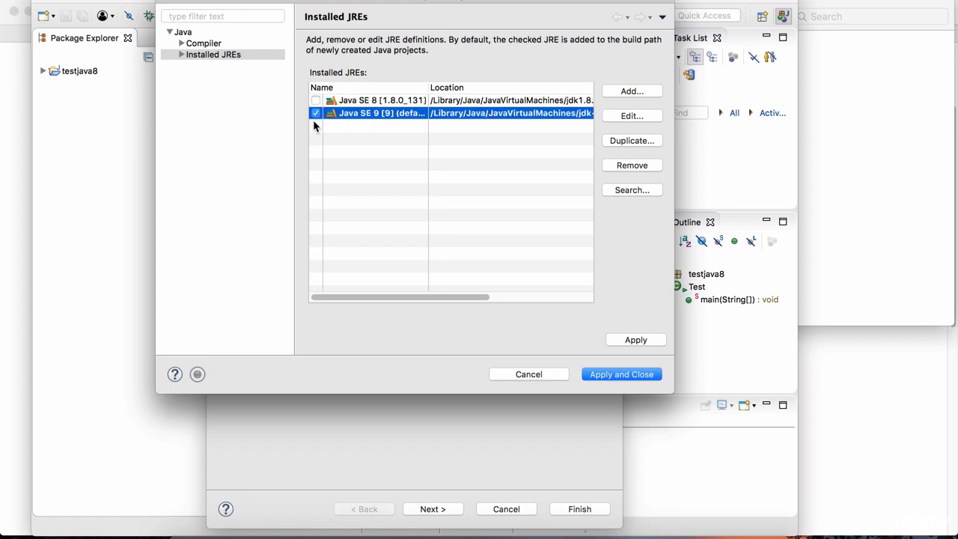
left_click_drag(408, 296, 466, 297)
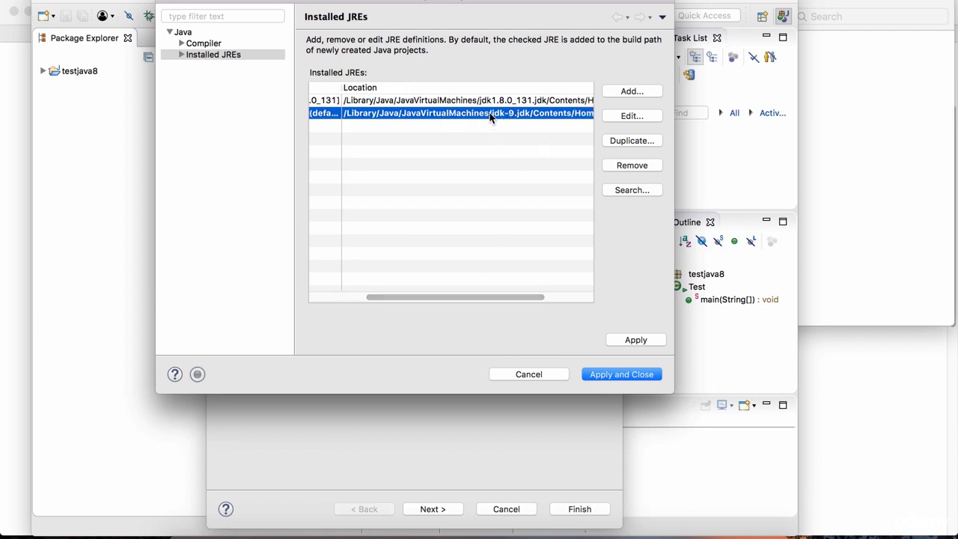
left_click_drag(466, 298, 407, 310)
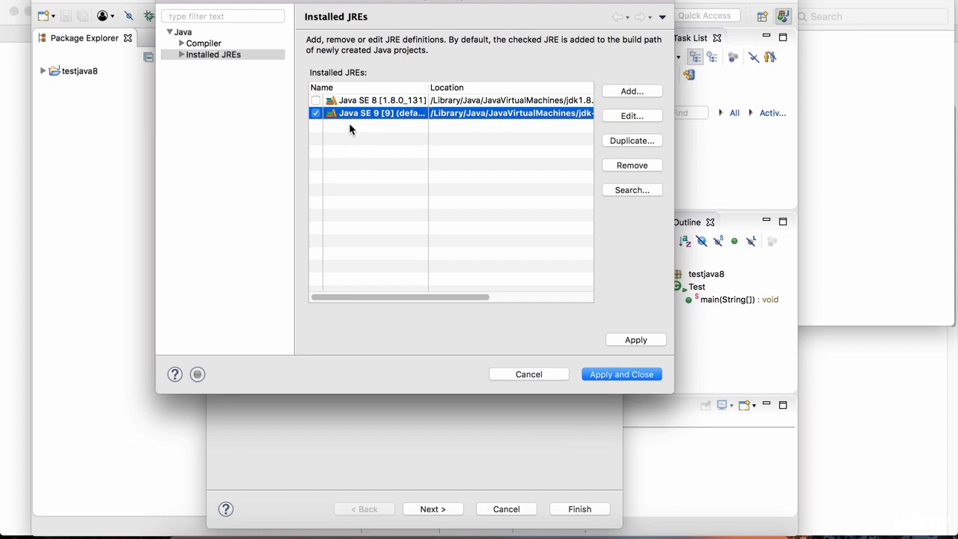
left_click(624, 374)
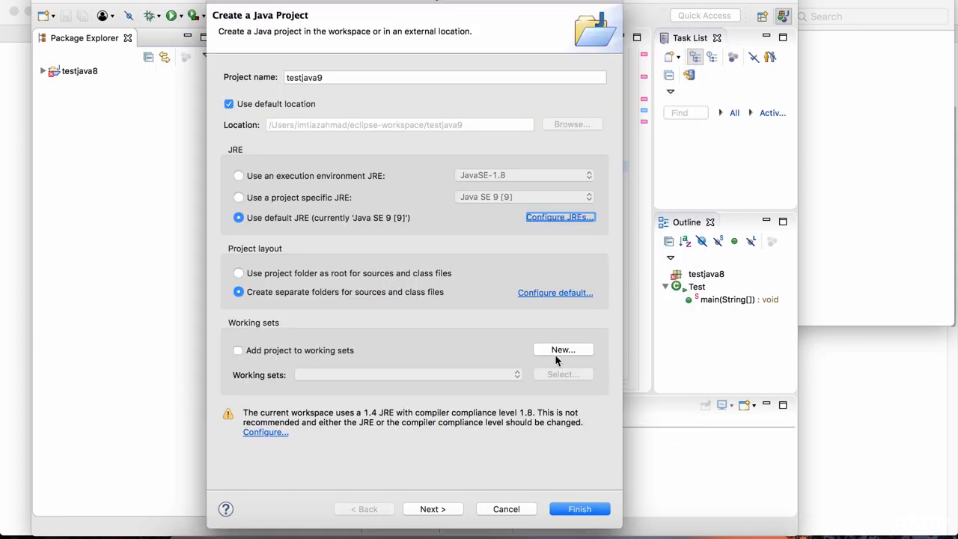
left_click(580, 509)
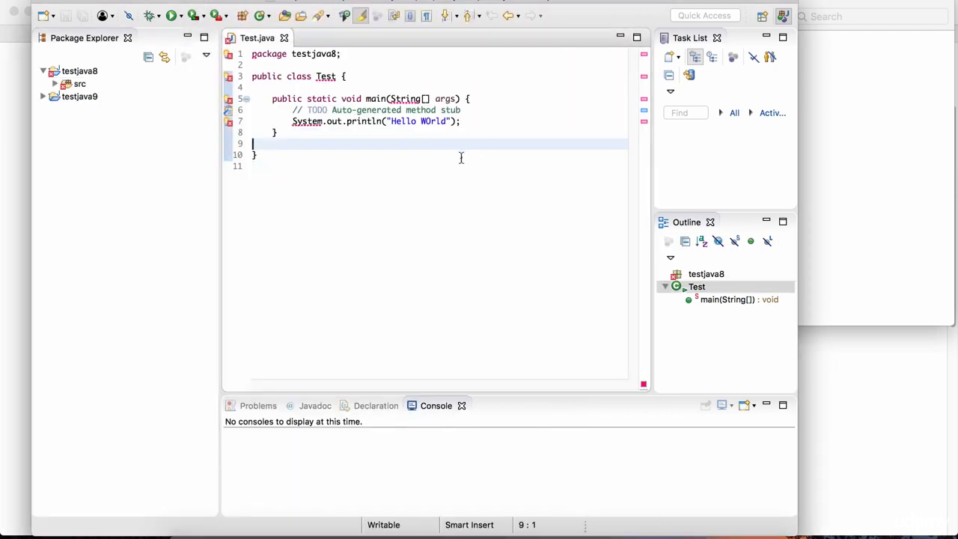
Look into testjava8's src folder, and close Test.java and collapse the project.
left_click(55, 84)
left_click(67, 96)
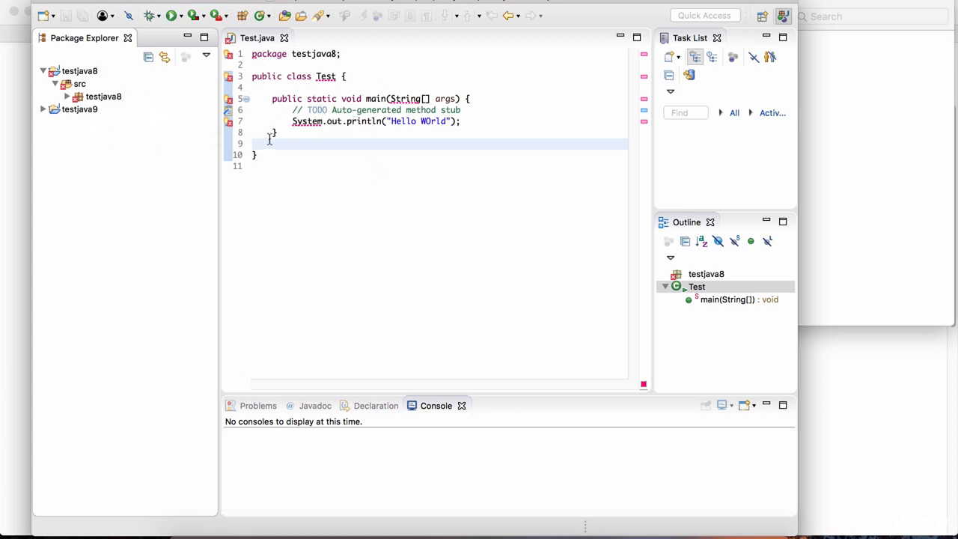
left_click(284, 37)
left_click(42, 71)
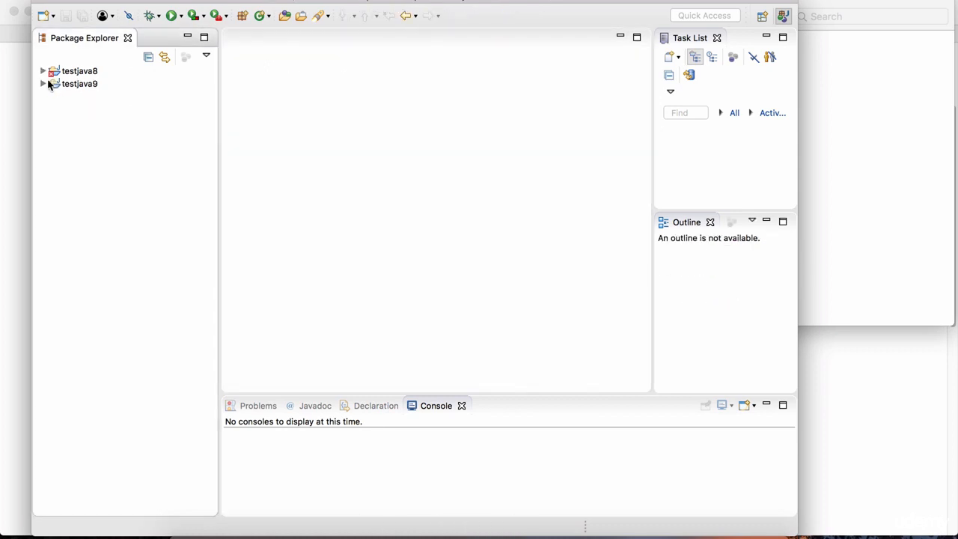
Create a public class Test9 with a public static void main method in the testjava9 project's src folder.
left_click(43, 84)
right_click(78, 97)
mouse_move(104, 101)
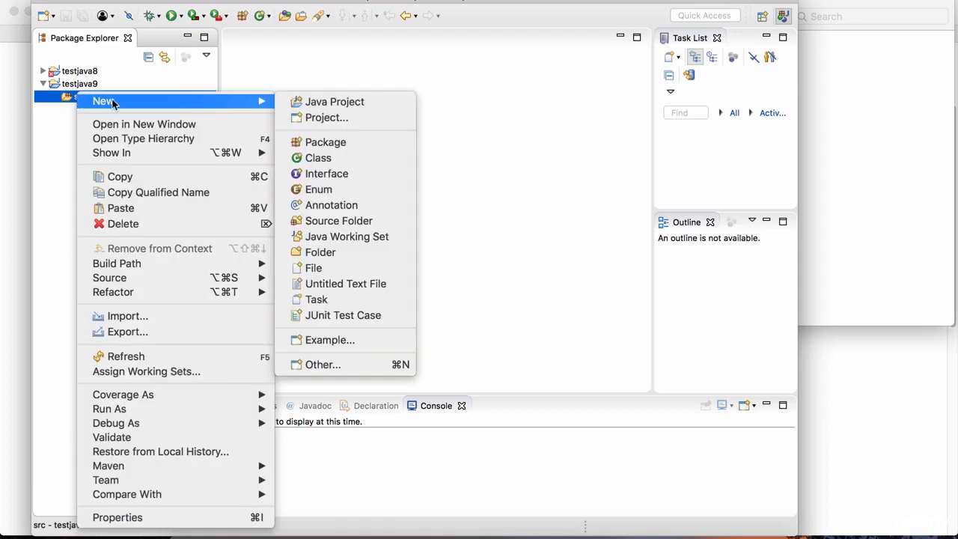
left_click(328, 157)
type("Test")
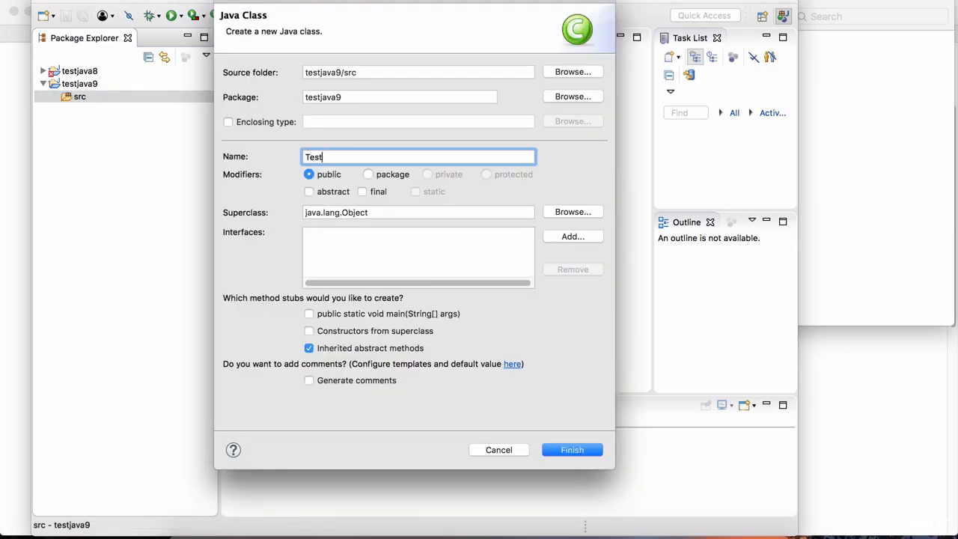
type("9")
left_click(307, 314)
left_click(545, 449)
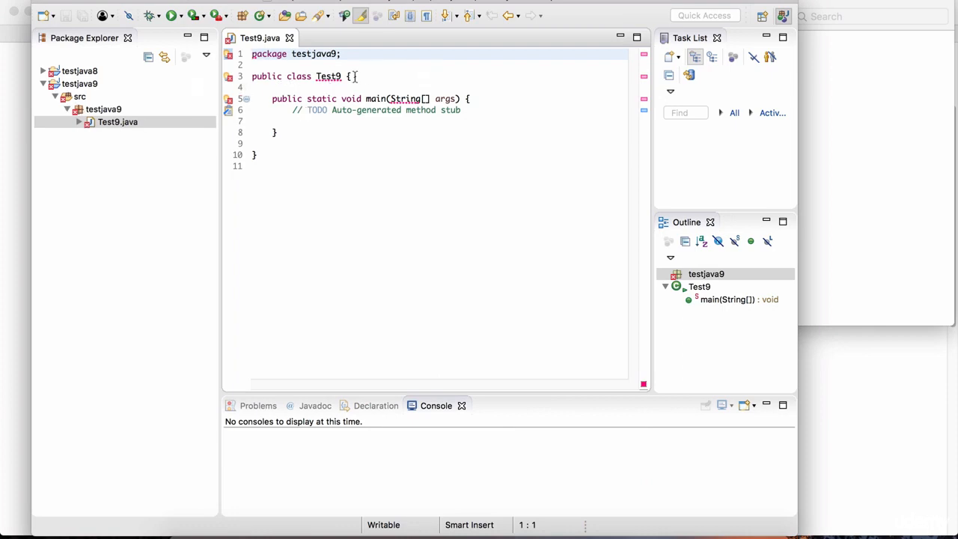
Examine the errors marked in Test9.java's class declaration and main method.
left_click(313, 77)
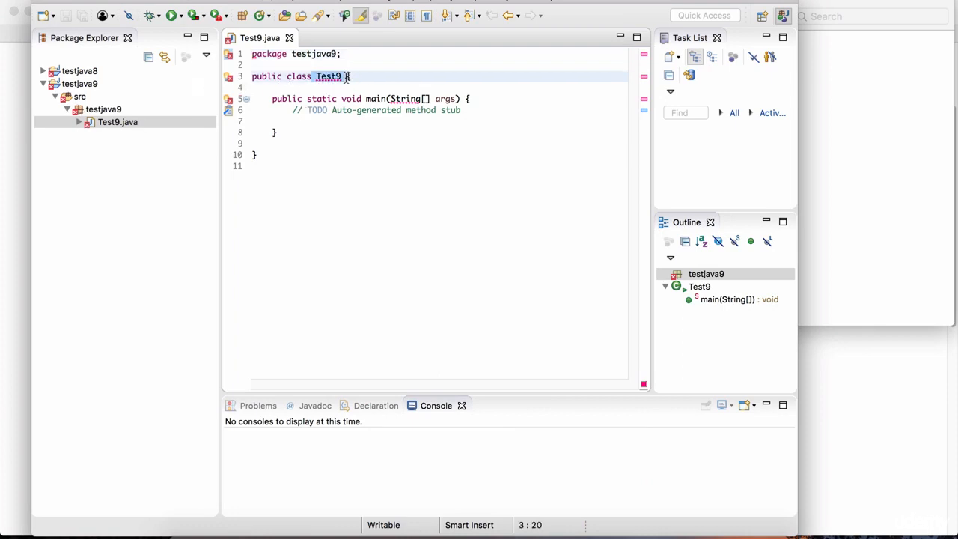
left_click(405, 99)
left_click(489, 99)
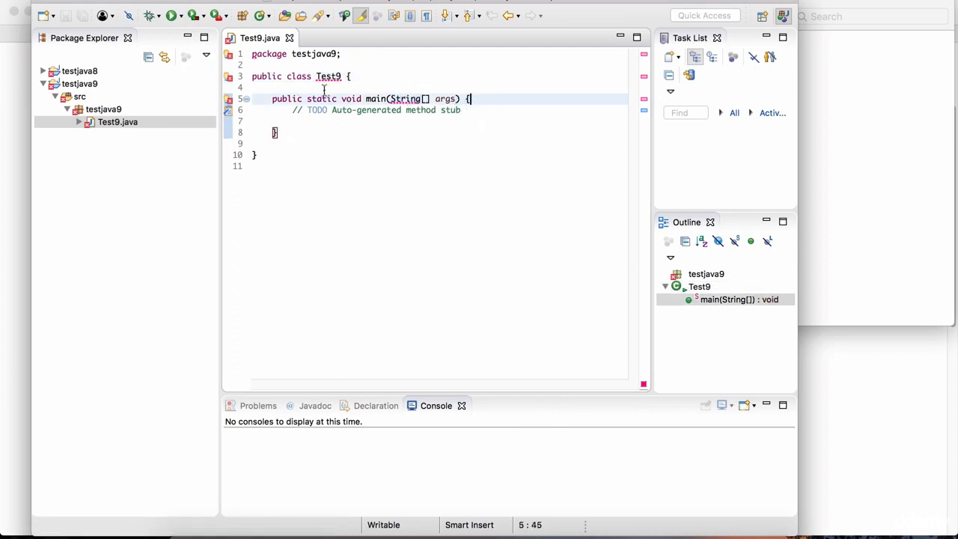
left_click(380, 128)
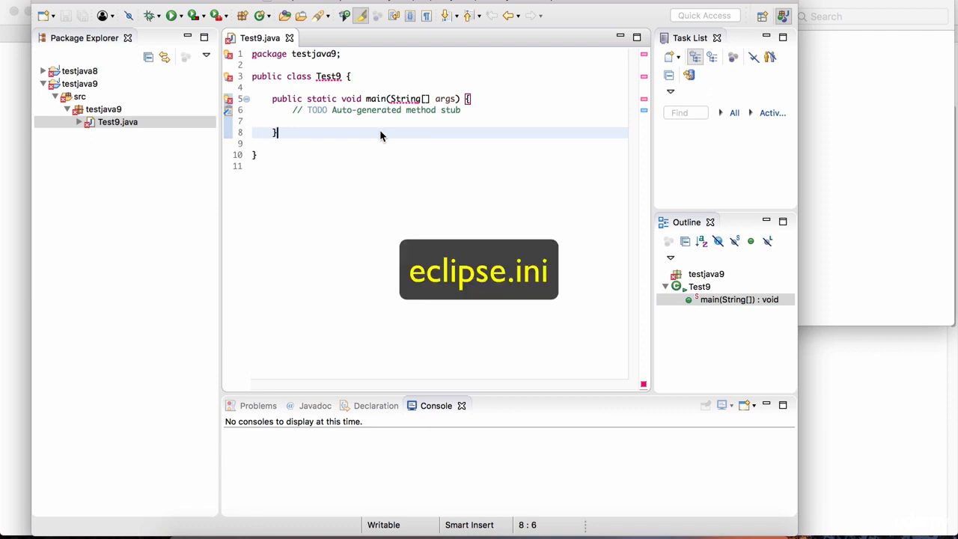
Switch to Finder, show the Eclipse application's package contents and open the Eclipse folder inside Contents.
left_click_drag(390, 3, 390, 4)
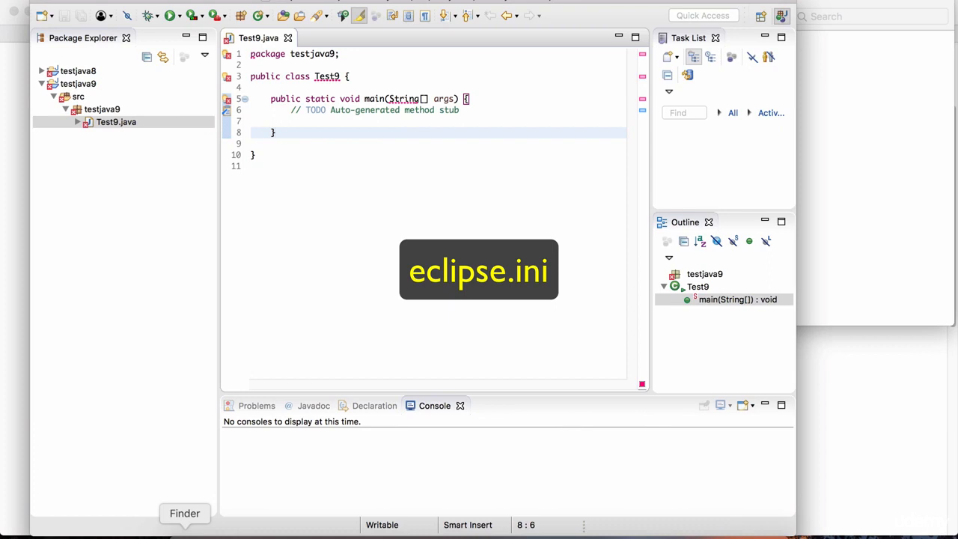
left_click(185, 531)
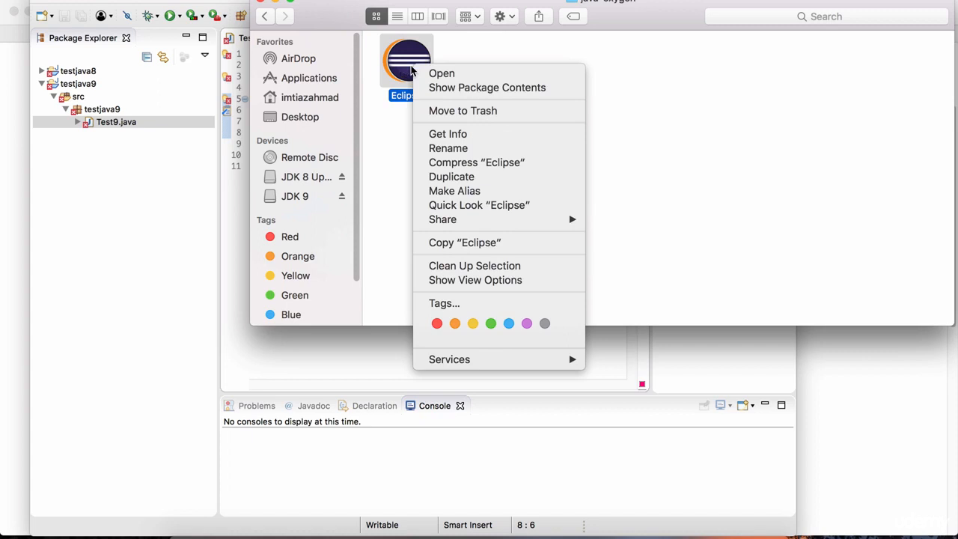
left_click(564, 47)
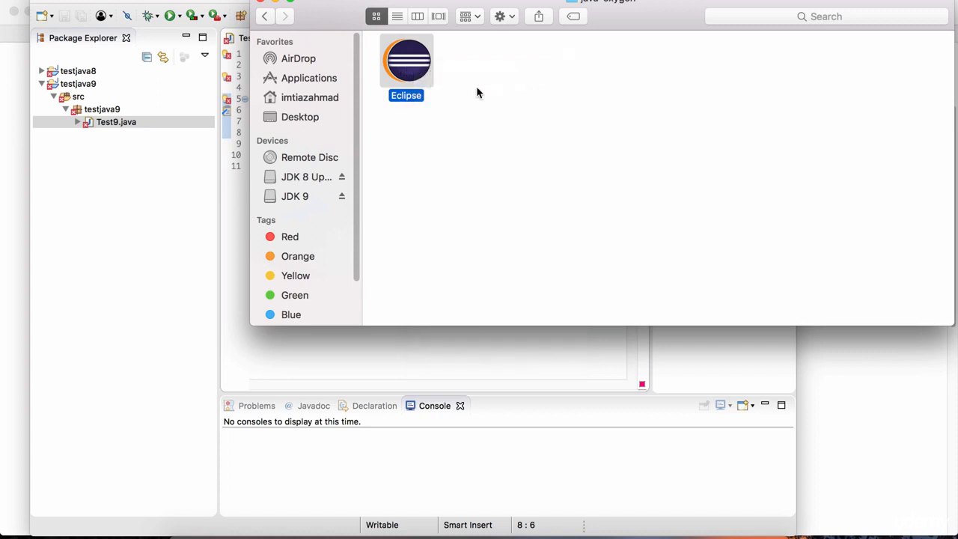
right_click(407, 67)
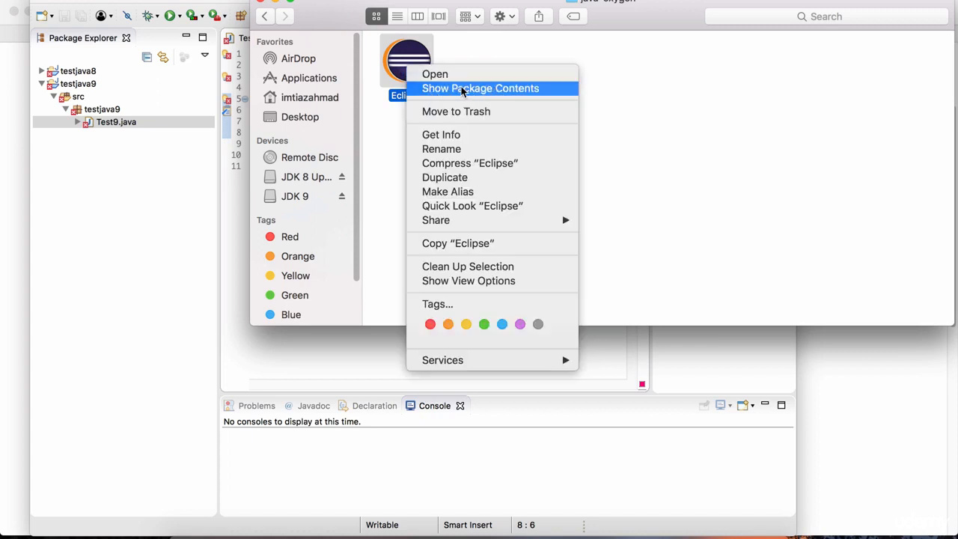
left_click(485, 91)
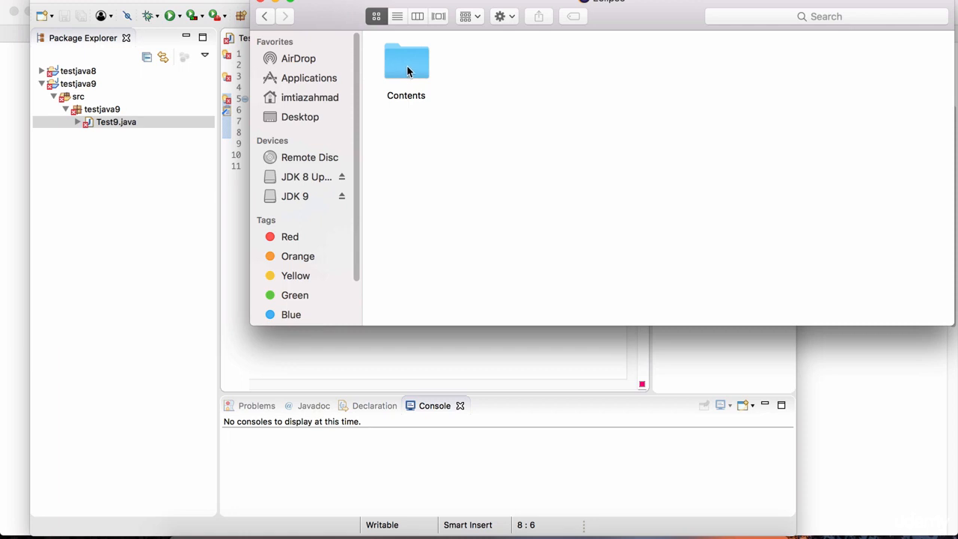
double_click(407, 66)
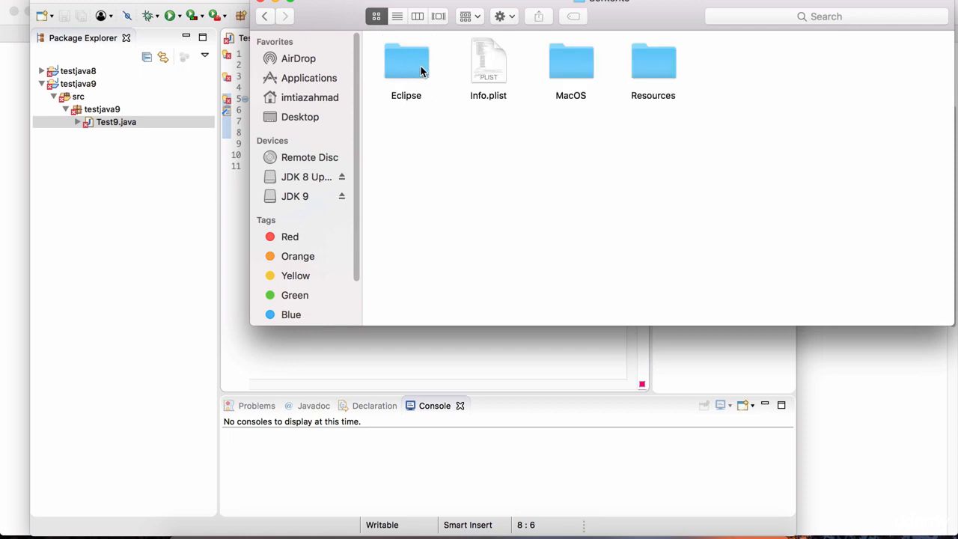
double_click(582, 60)
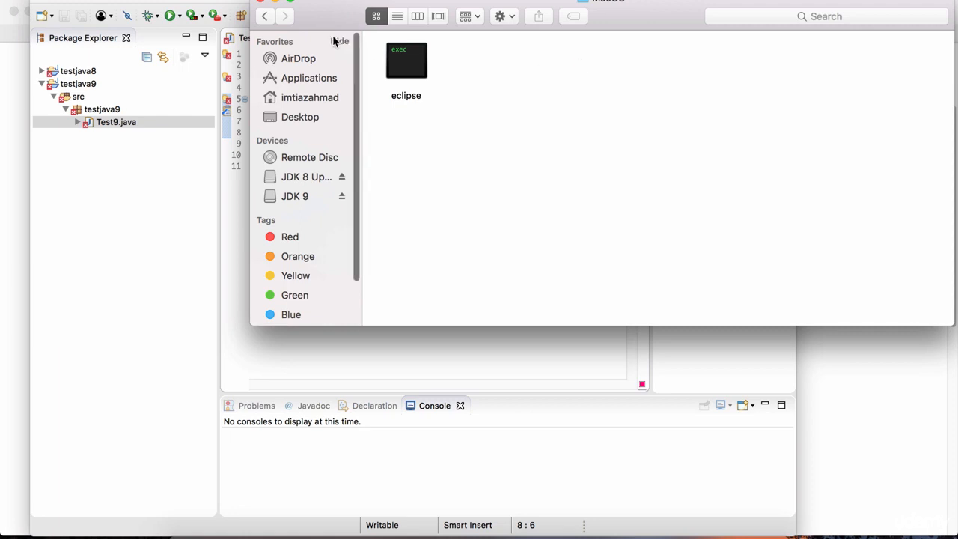
left_click(263, 18)
double_click(407, 67)
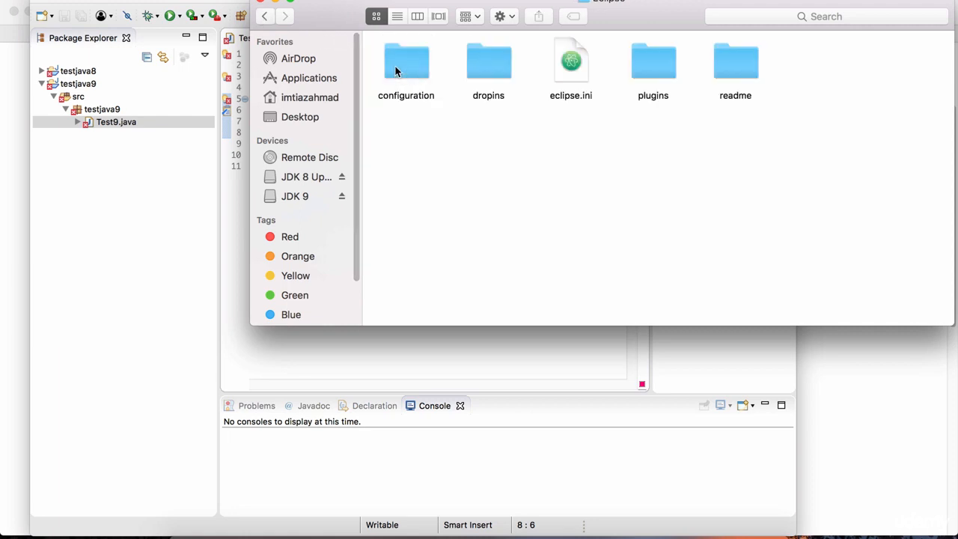
Open eclipse.ini with Atom and close the Welcome, Telemetry Consent and Welcome Guide pages.
left_click(575, 82)
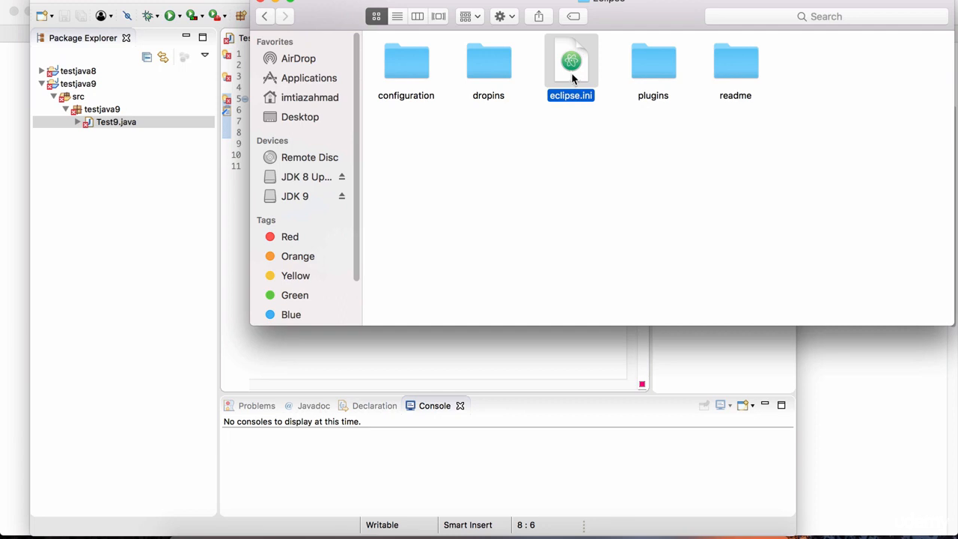
right_click(574, 75)
mouse_move(616, 95)
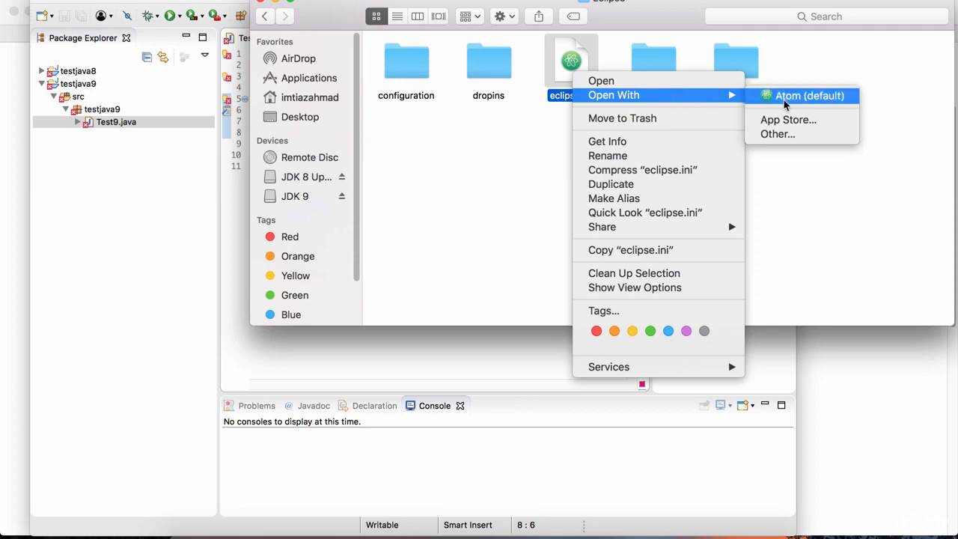
left_click(818, 101)
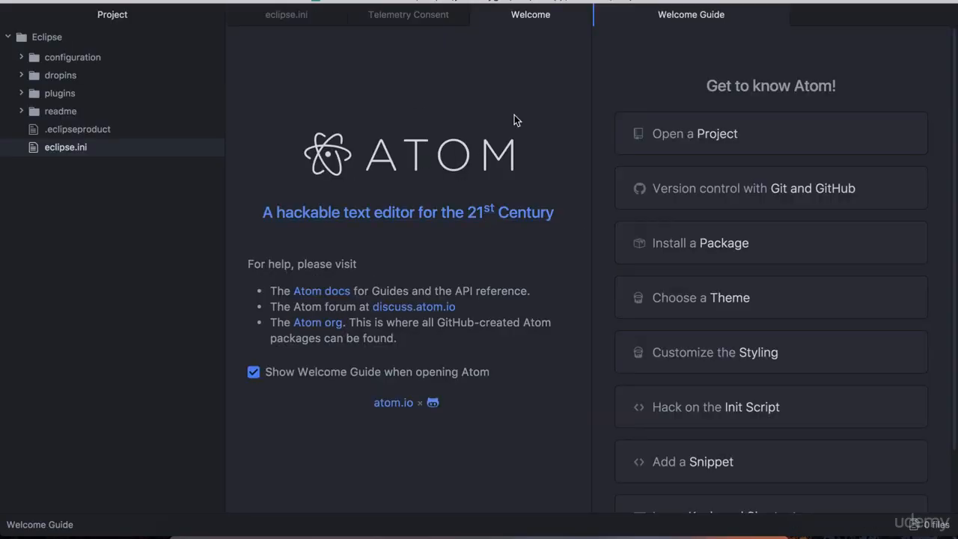
left_click(575, 14)
left_click(459, 14)
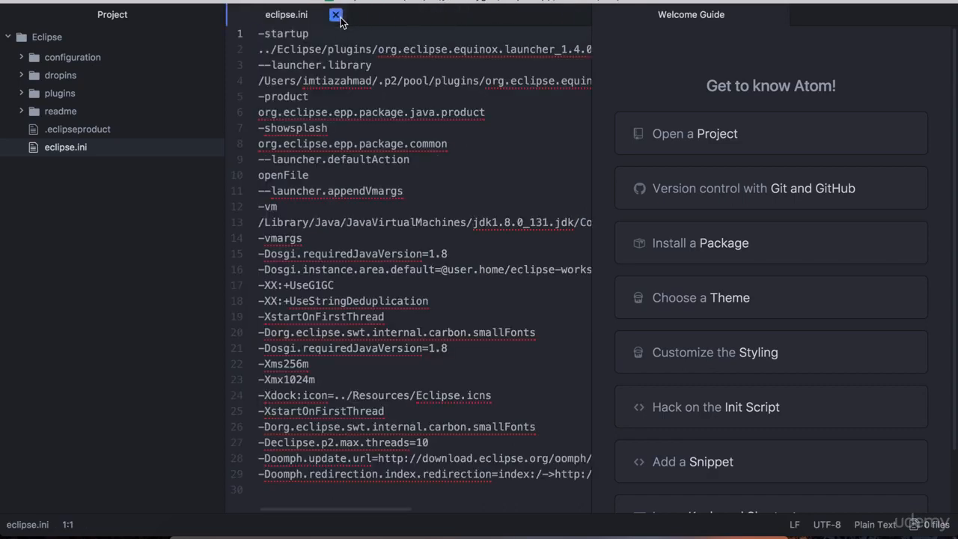
left_click(771, 15)
Append --add-modules=java.se.ee as the last line of eclipse.ini and save the file.
left_click(500, 204)
scroll(385, 210, "down", 1)
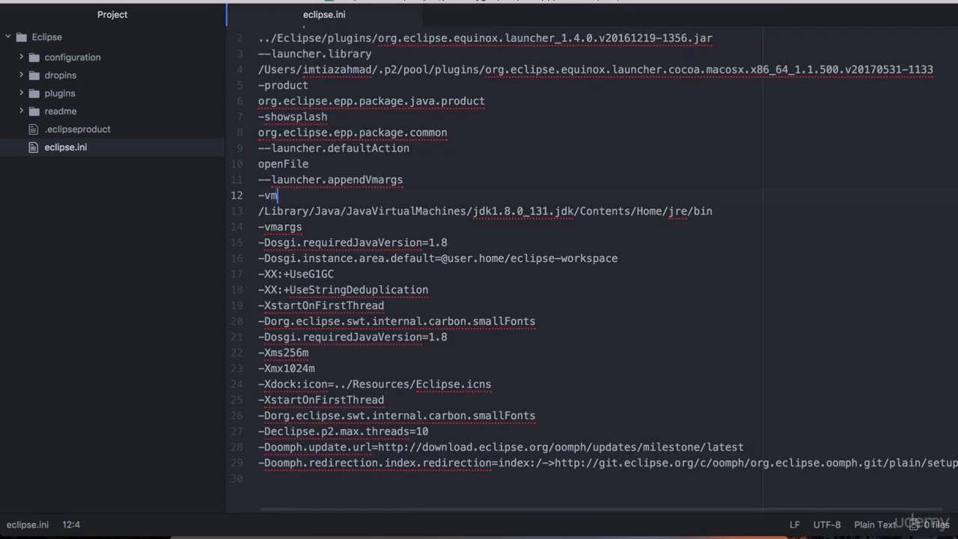
mouse_move(427, 2)
left_mouse_down()
mouse_move(422, 38)
mouse_move(424, 2)
left_mouse_up()
scroll(378, 173, "down", 2)
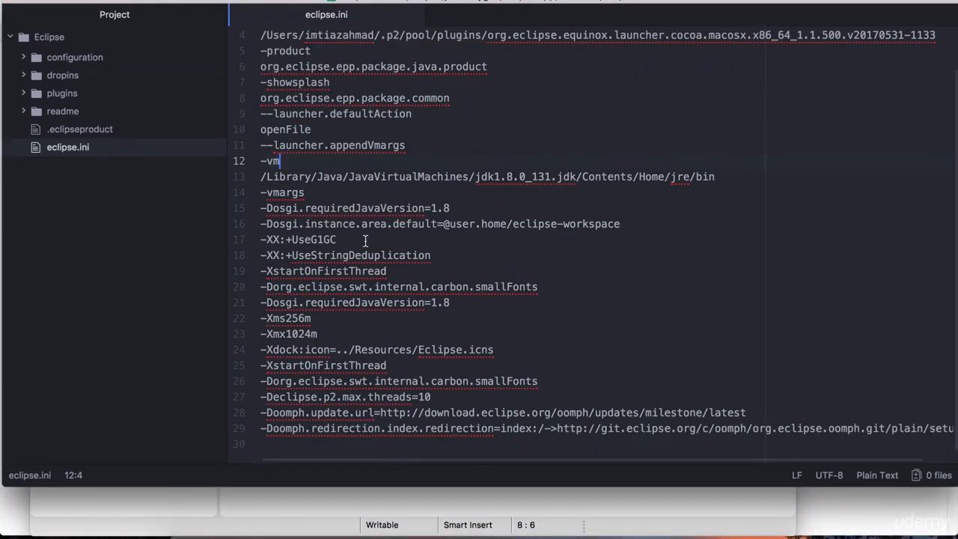
left_click(306, 446)
left_click_drag(349, 485, 348, 457)
scroll(345, 366, "down", 2)
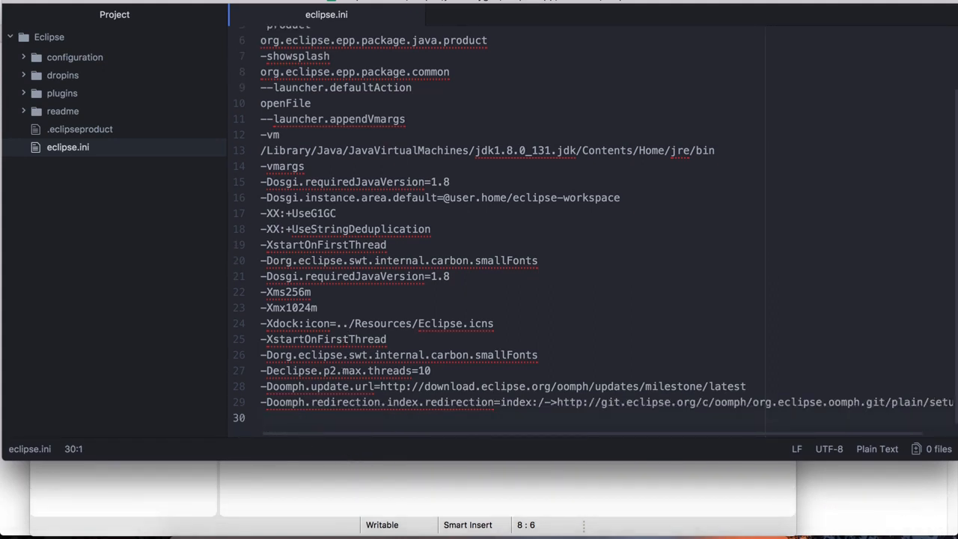
type("--add-modules")
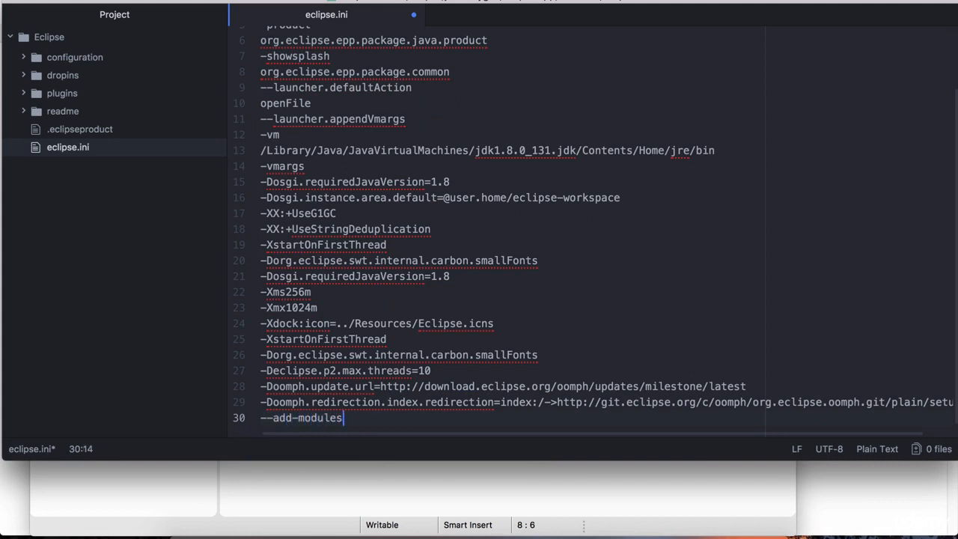
type("=java.se.ee")
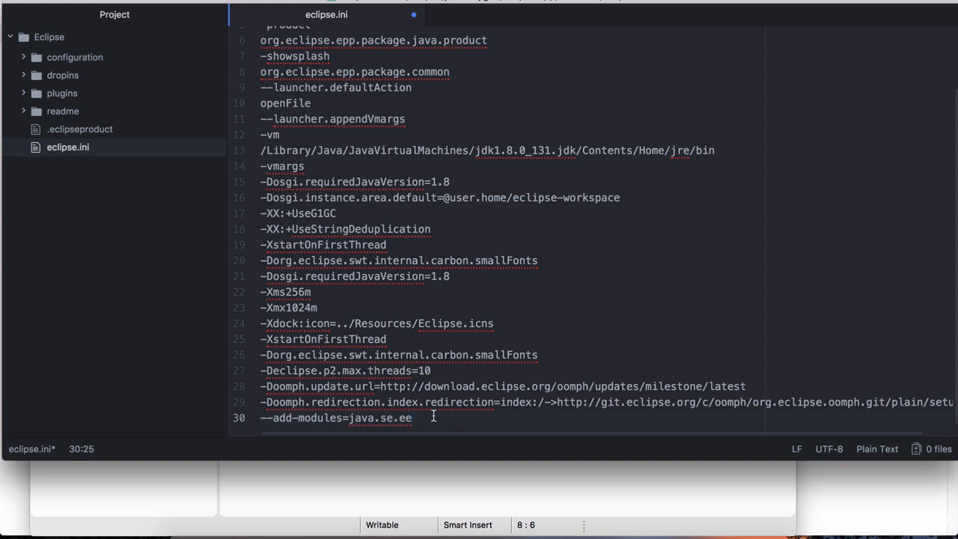
scroll(433, 416, "down", 1)
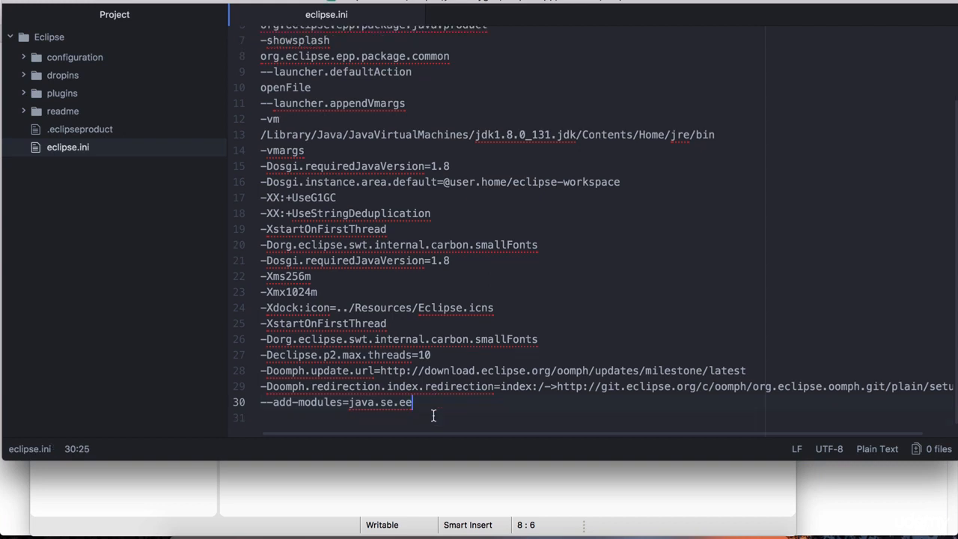
Close the Atom and Finder windows and return to Test9.java in Eclipse.
left_click(15, 4)
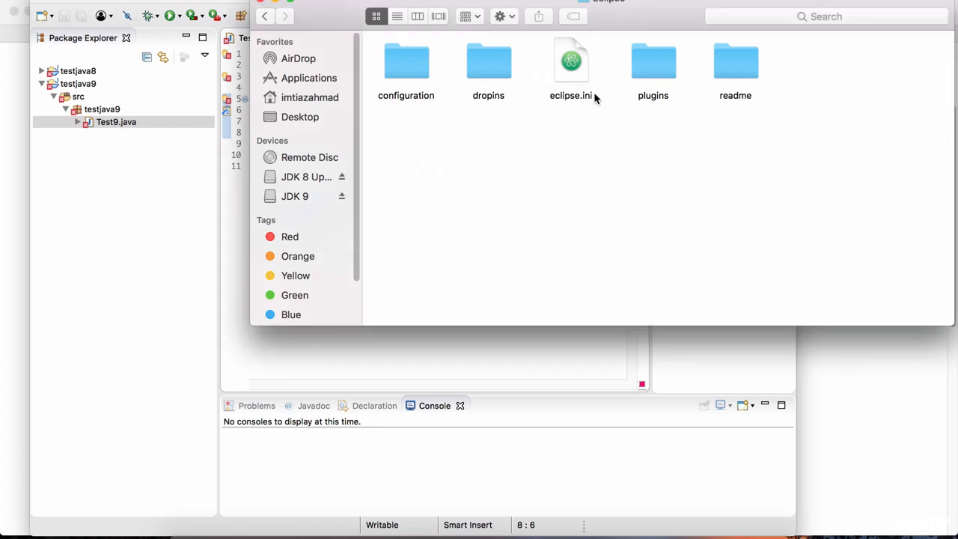
left_click(583, 86)
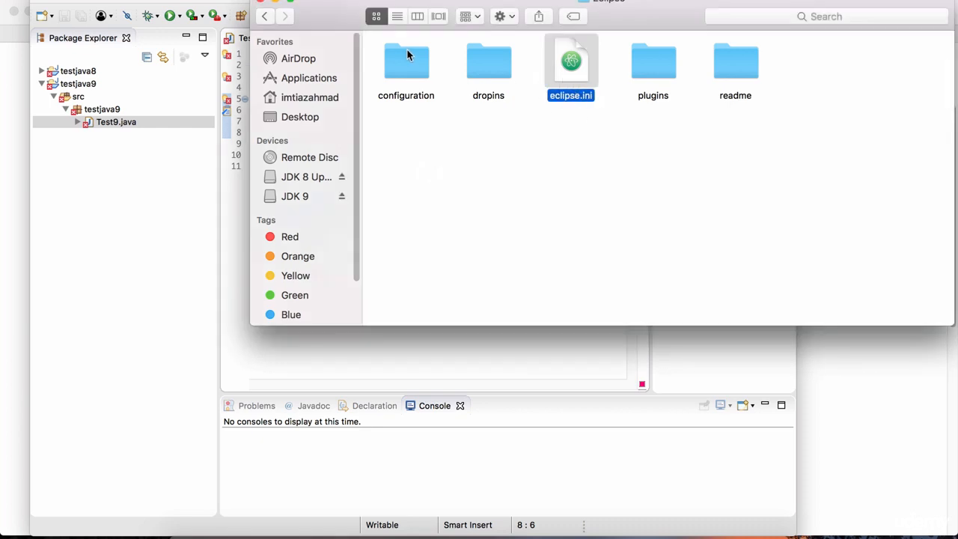
left_click(260, 3)
left_click(271, 155)
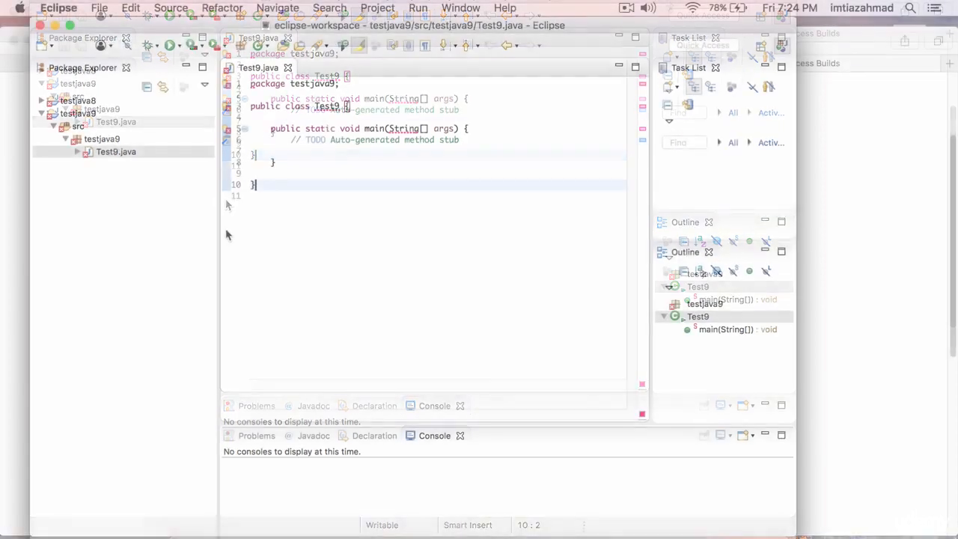
Search the Eclipse Marketplace for "java 9 support".
left_click(504, 7)
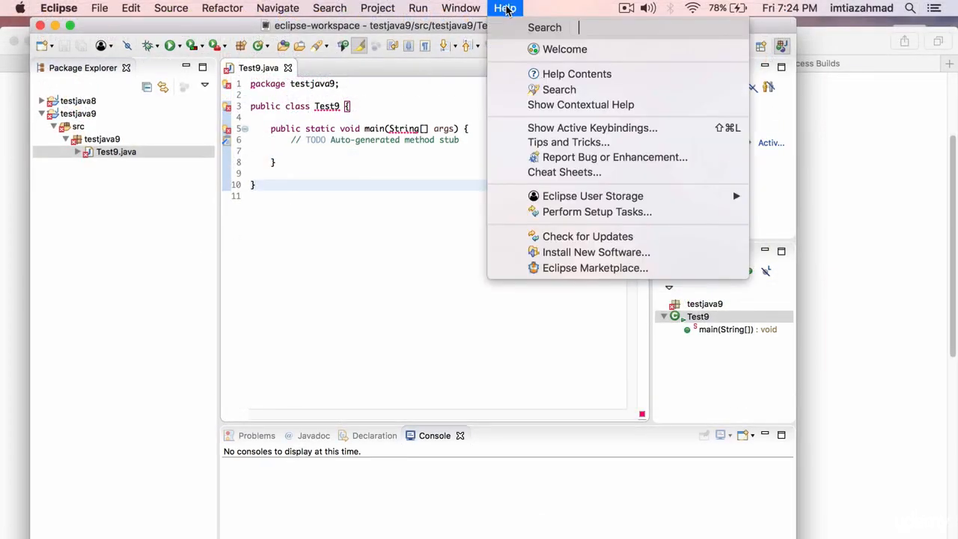
left_click(586, 272)
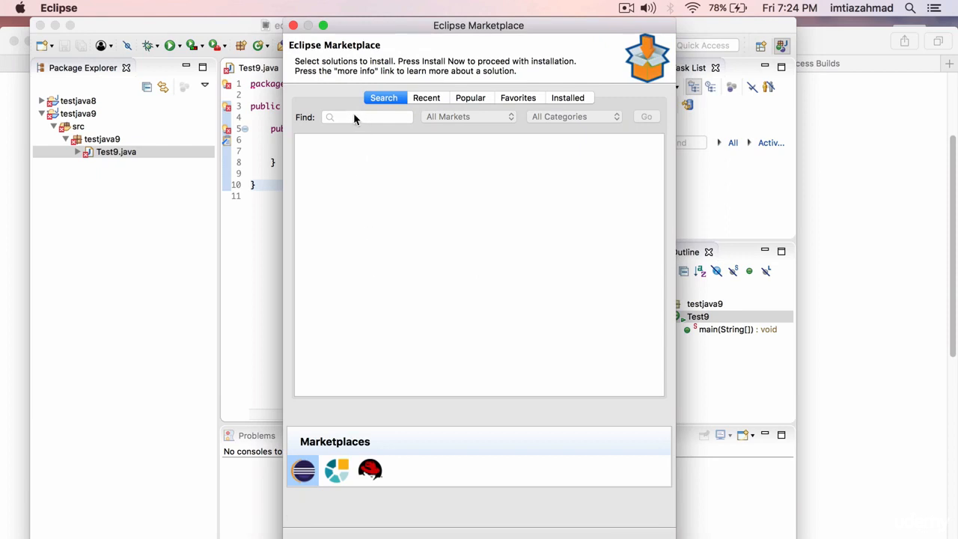
type("java 9")
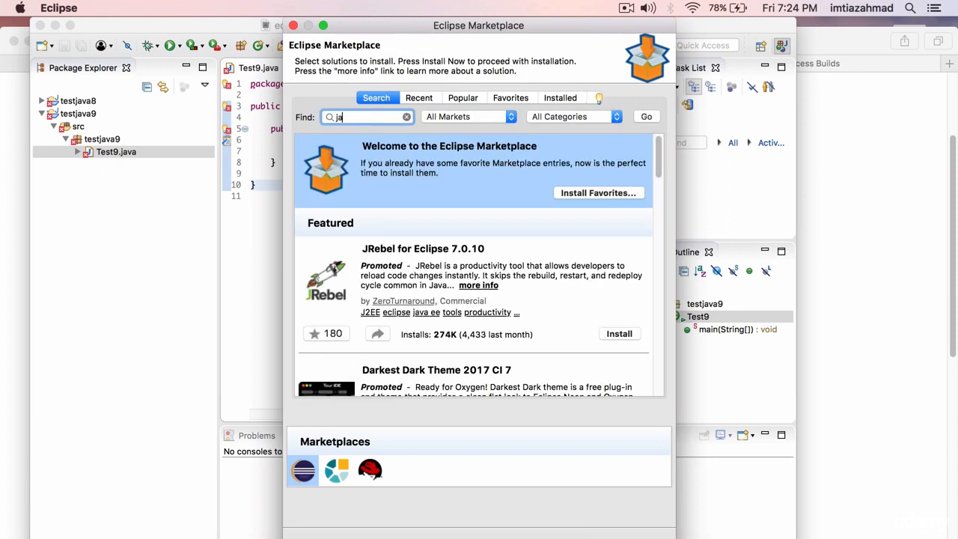
key("BackSpace")
key("BackSpace")
type("support")
left_click(641, 117)
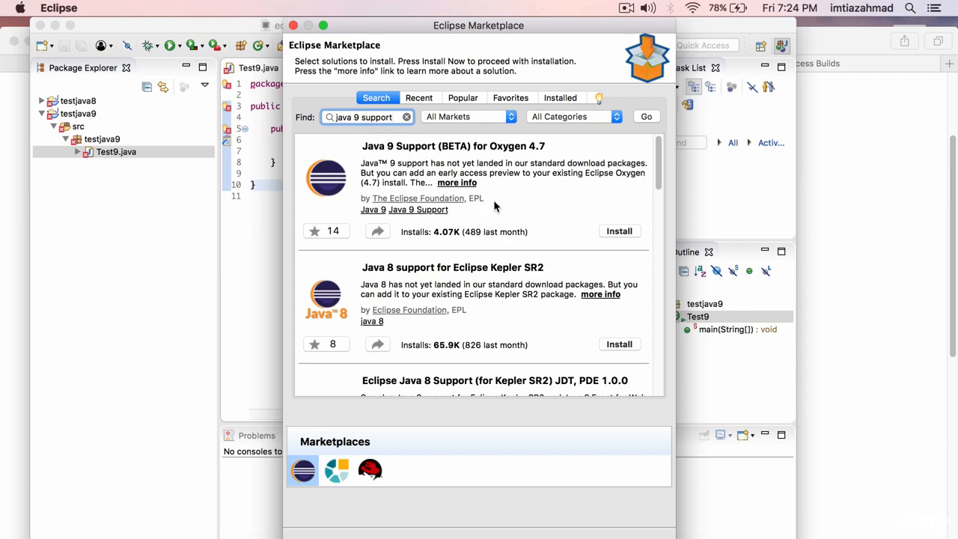
Install Java 9 Support (BETA) for Oxygen 4.7, accepting its license agreement.
left_click(621, 231)
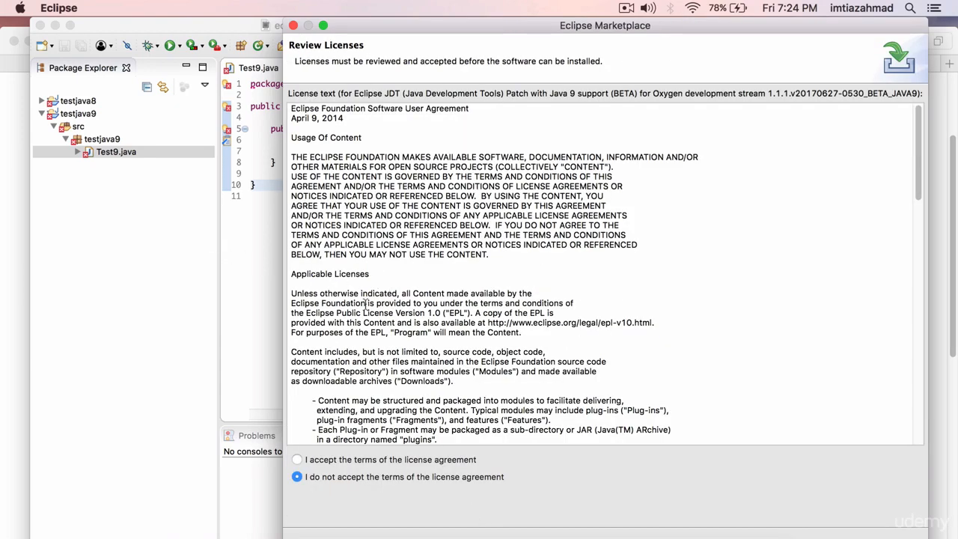
left_click(297, 460)
left_click(880, 538)
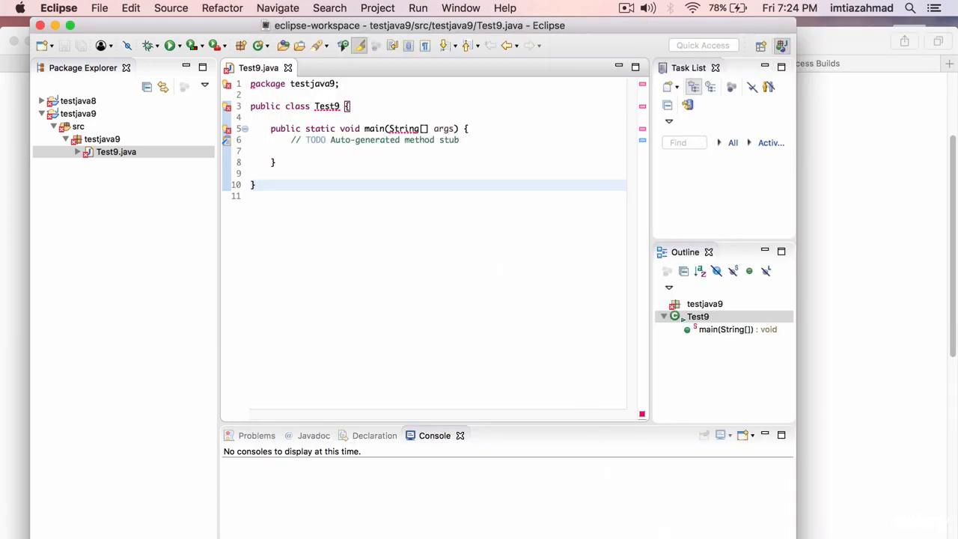
Restart Eclipse to apply the installed update, then enlarge its window and close the Welcome page.
left_click_drag(787, 524, 723, 379)
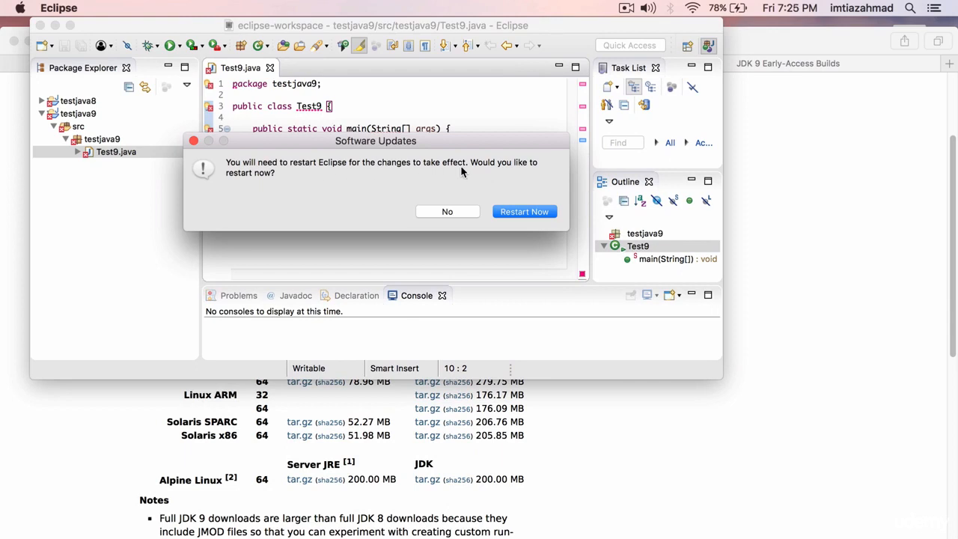
left_click(524, 212)
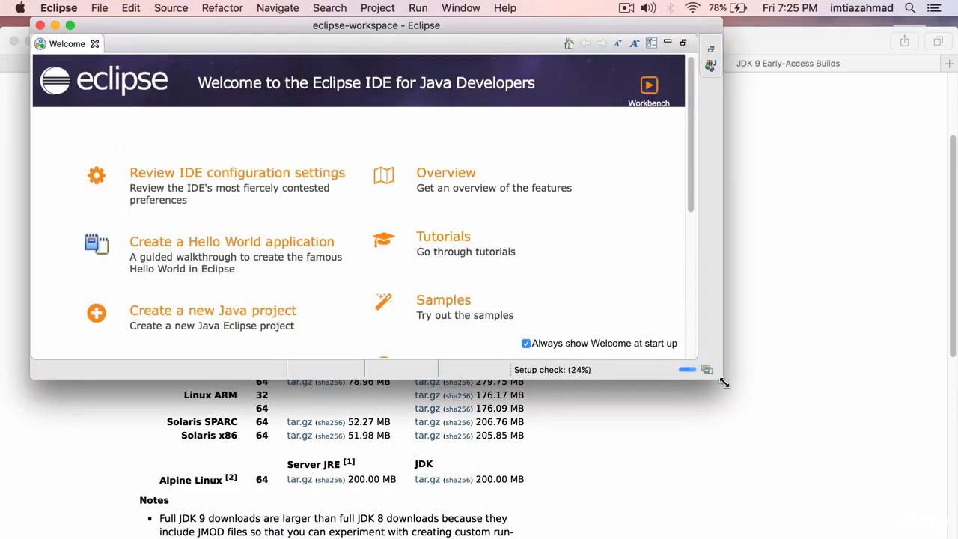
left_click_drag(722, 378, 900, 531)
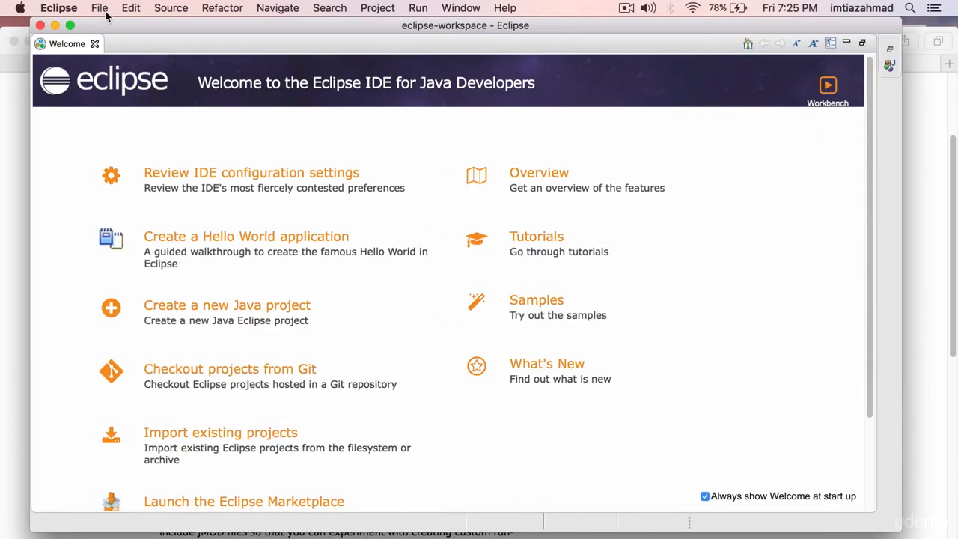
left_click(94, 44)
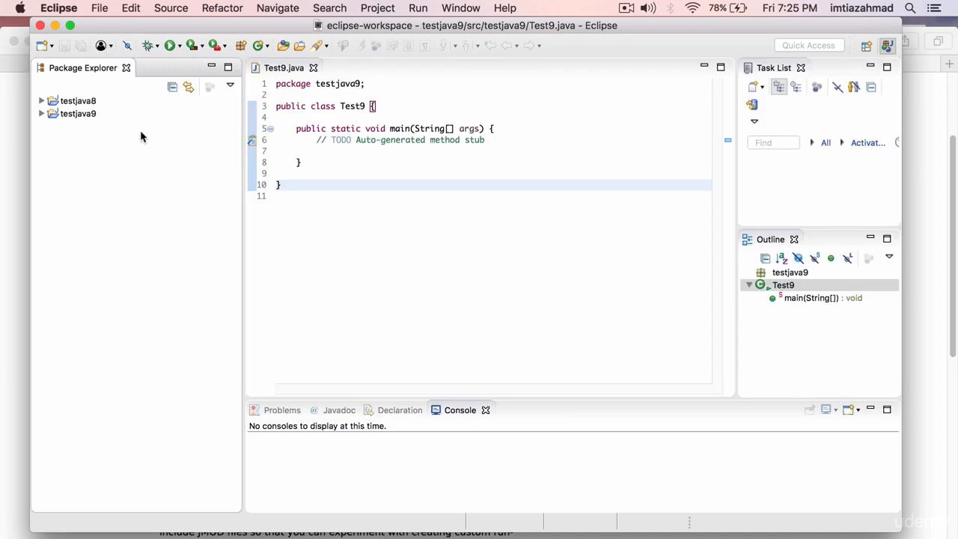
Examine which JRE System Library the testjava9 project uses.
left_click(377, 162)
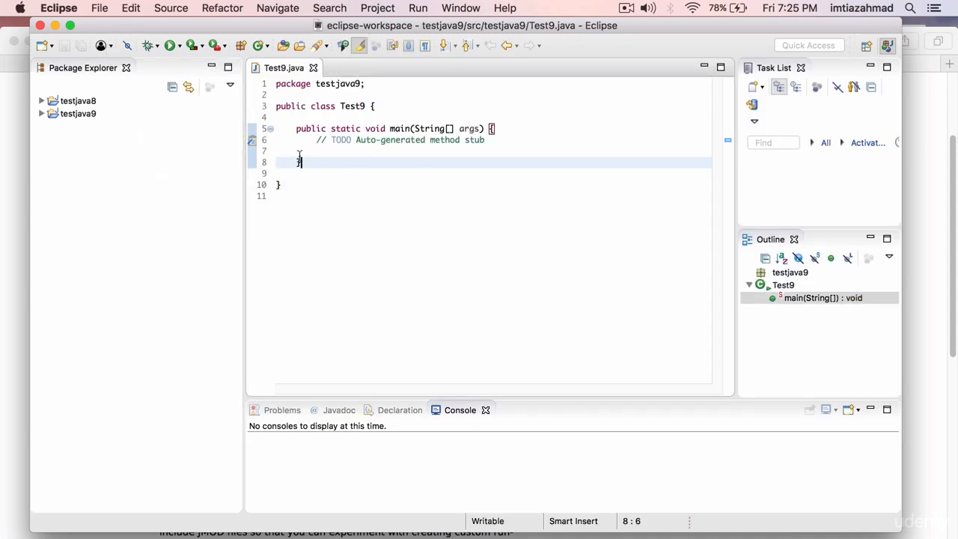
left_click(41, 113)
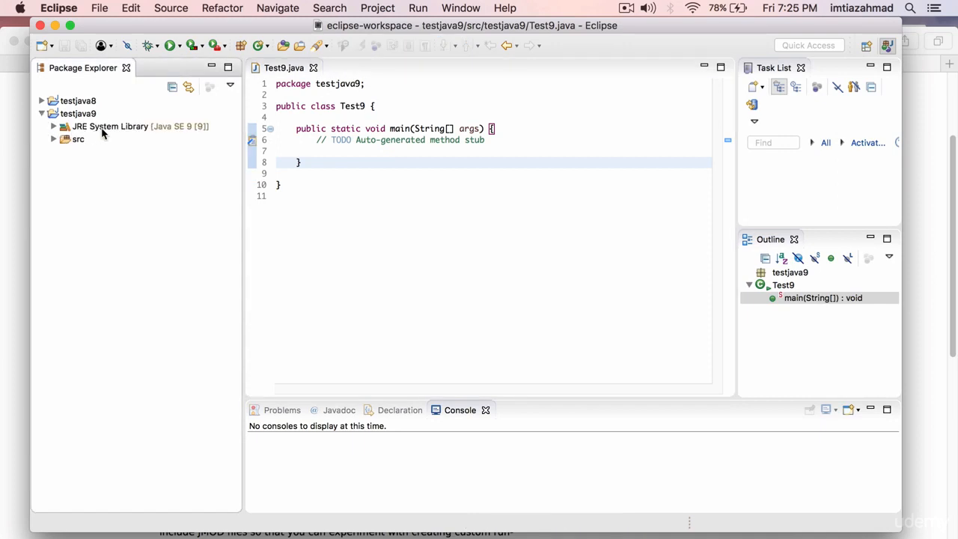
left_click(84, 131)
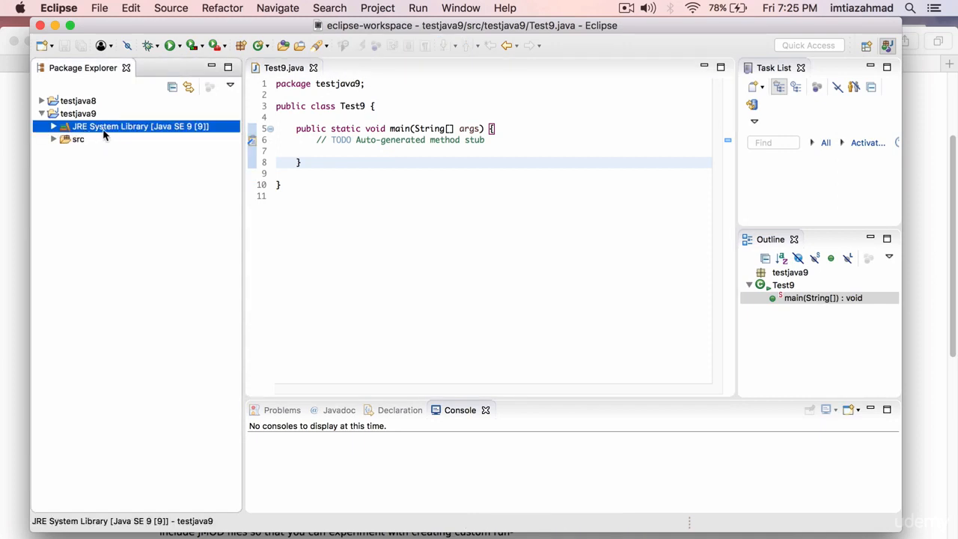